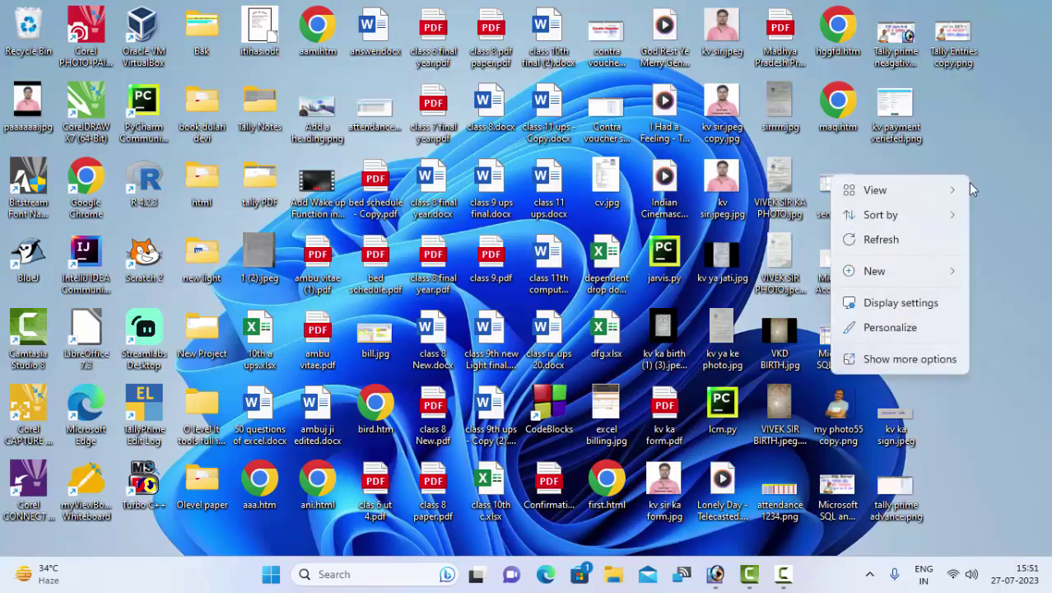
- Review the whiteboard question on the 10000 purchase from Sona Enterprises, part-paid with 4000 on 1-5-23, and switch to TallyPrime
left_click(930, 239)
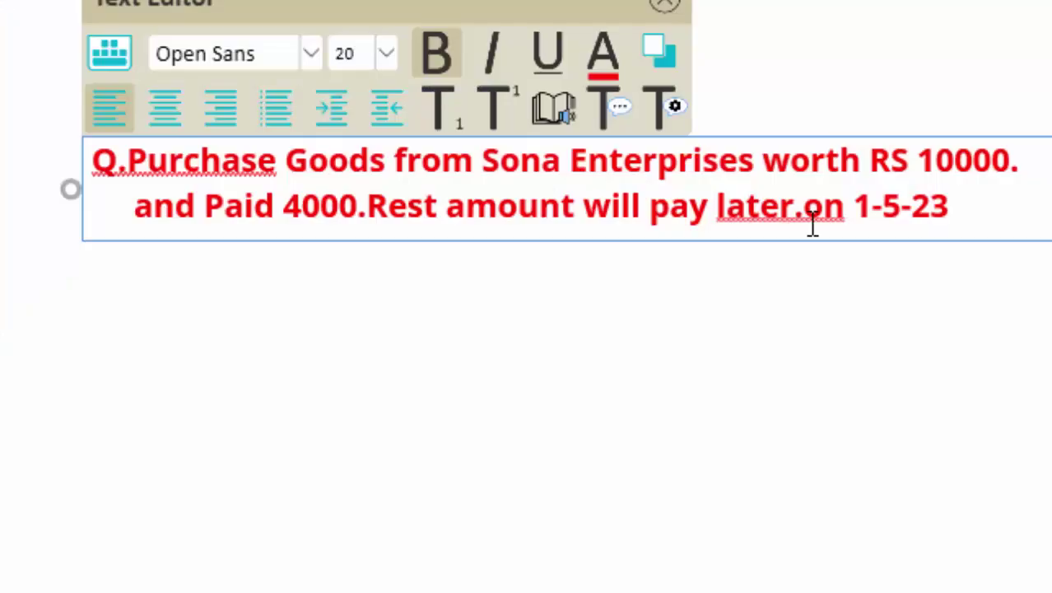
left_click(940, 341)
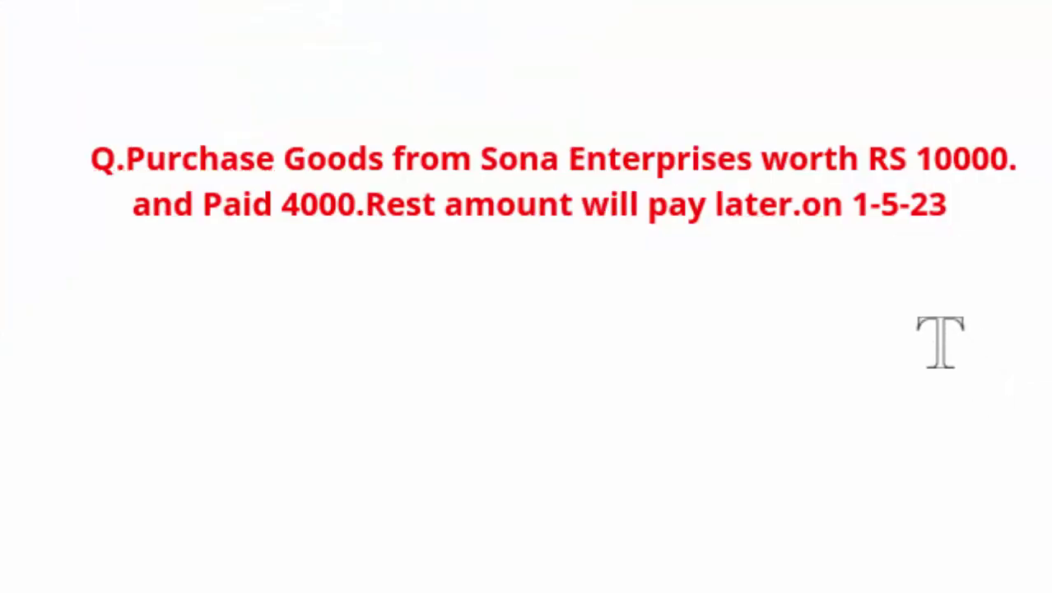
left_click(952, 214)
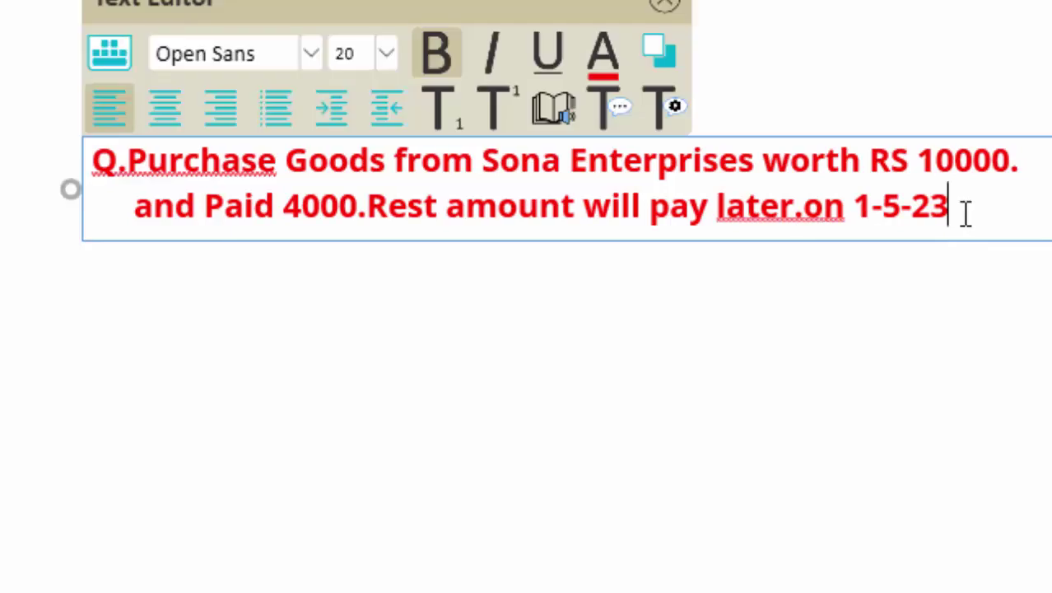
left_click_drag(953, 212, 106, 178)
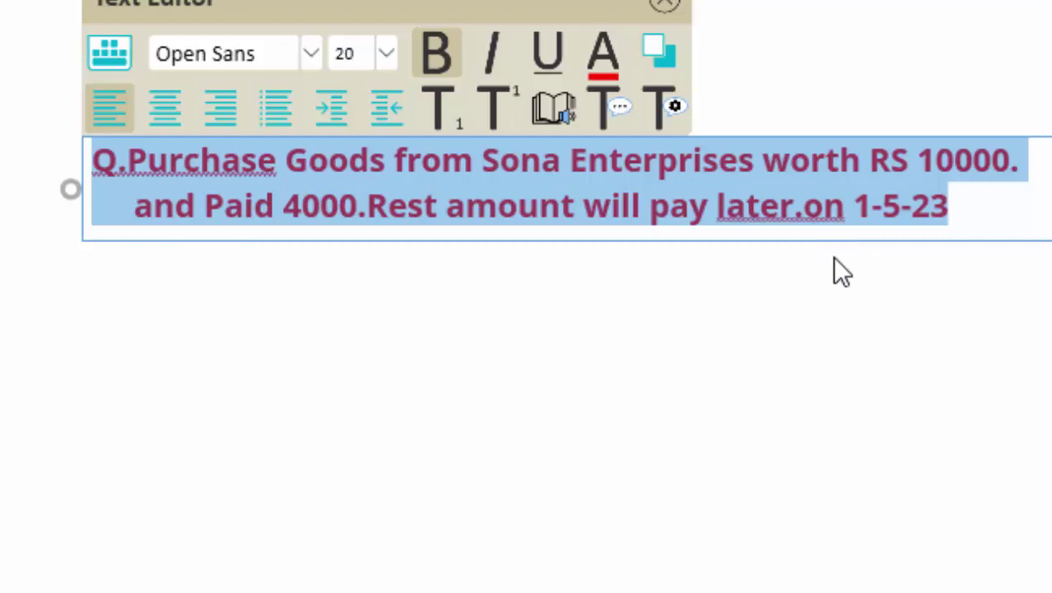
left_click(956, 195)
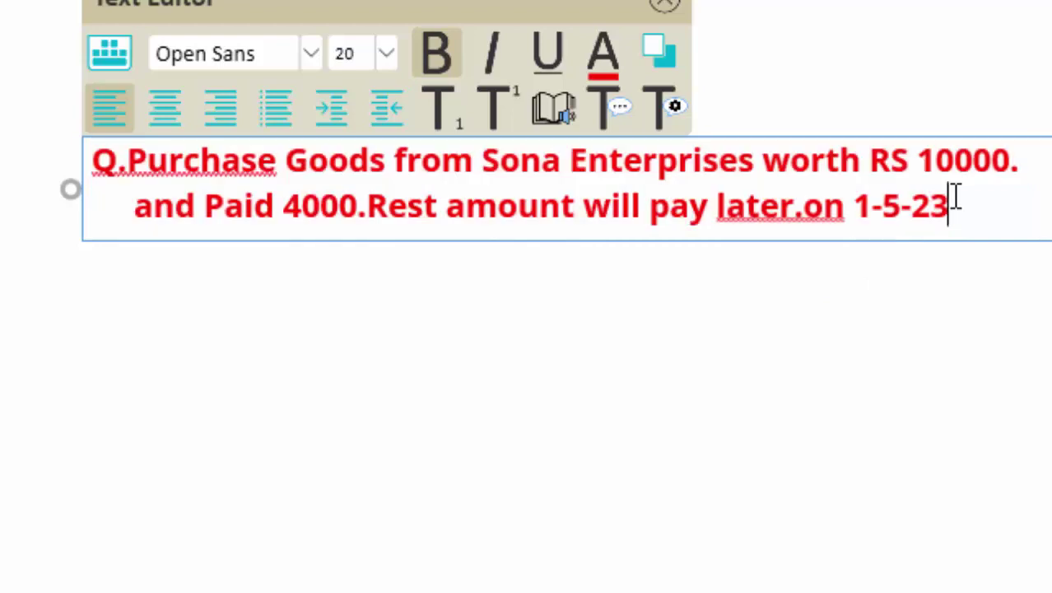
left_click_drag(955, 195, 35, 155)
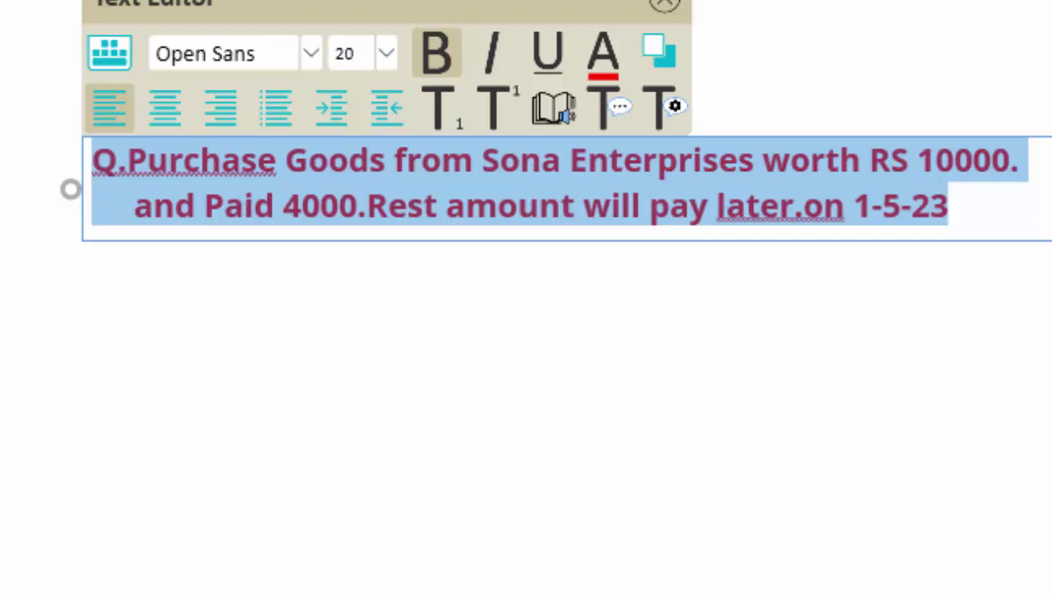
key("alt+Tab")
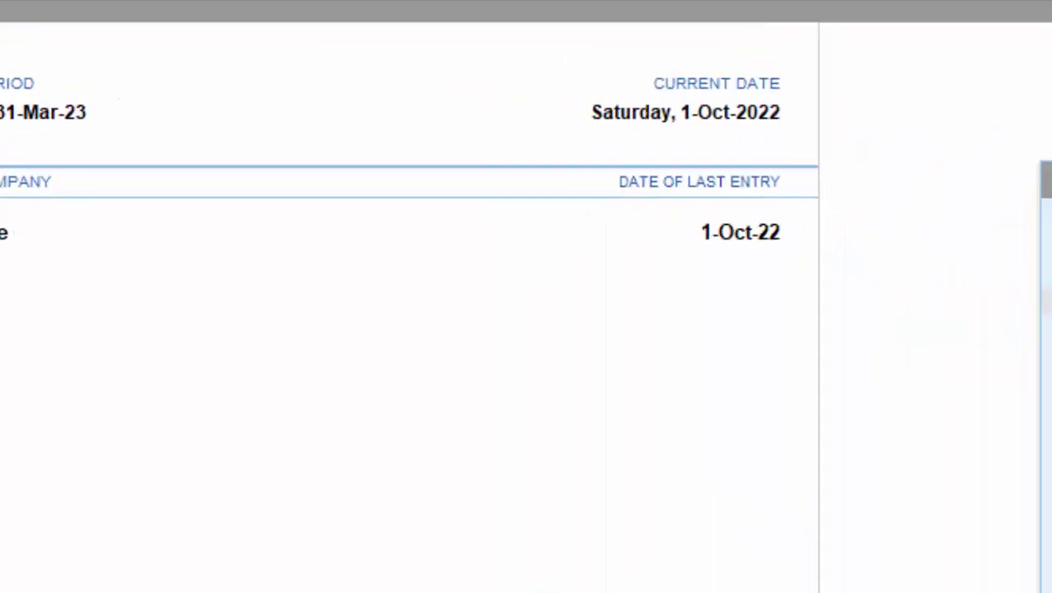
key("alt+Tab")
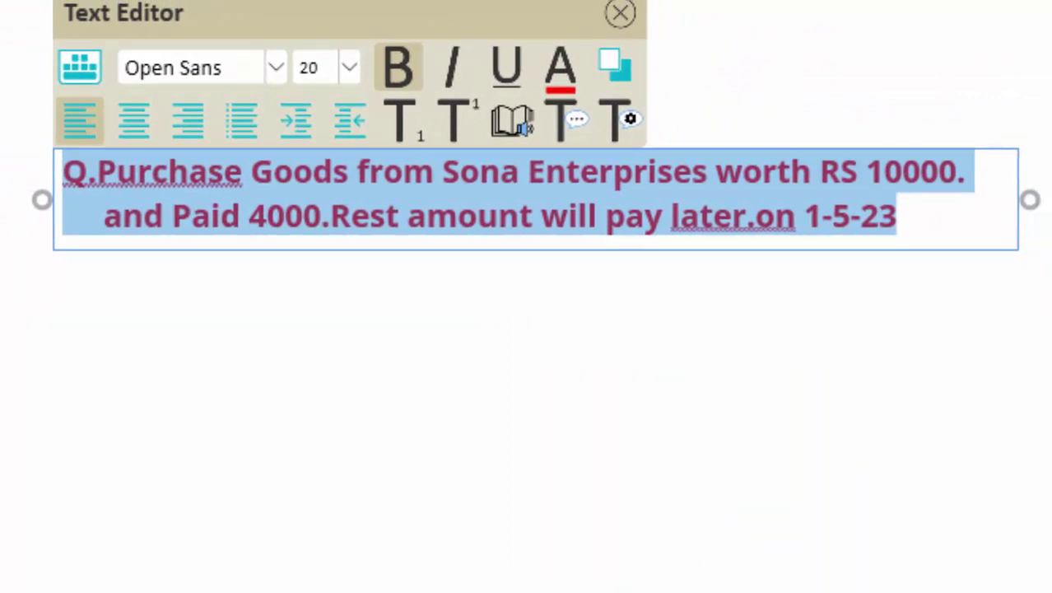
key("alt+Tab")
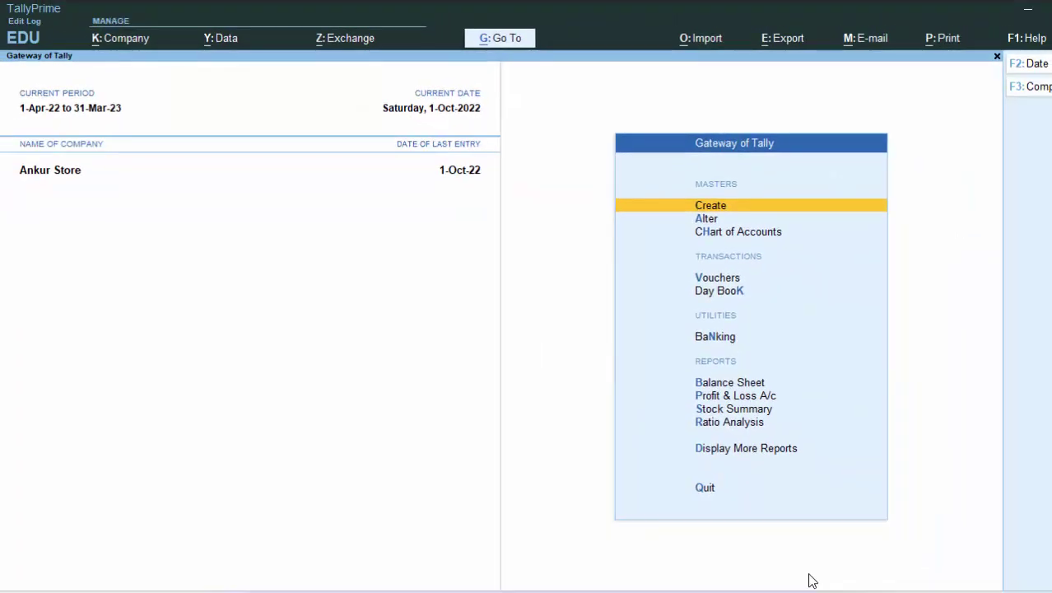
key("v")
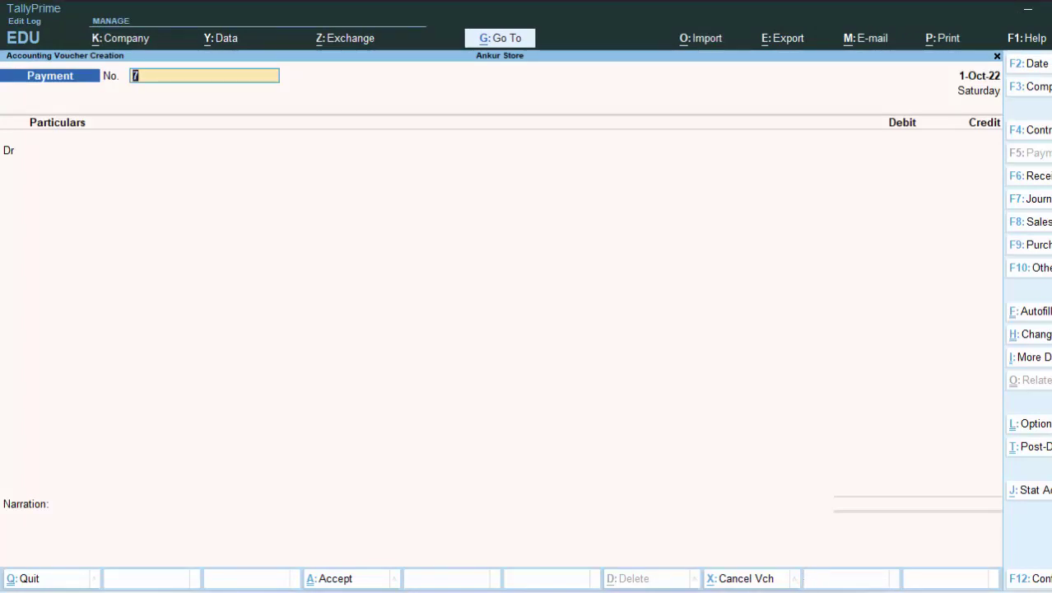
key("Escape")
key("Return")
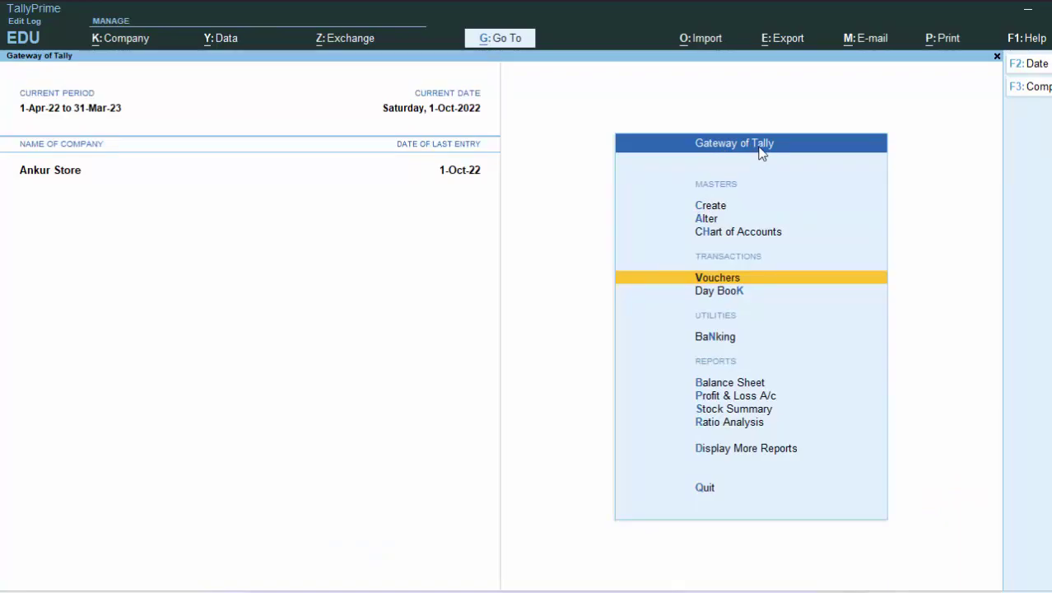
- Start a new ledger in the Ankur Store company and name it Sona Enterprises, without an alias
left_click(718, 207)
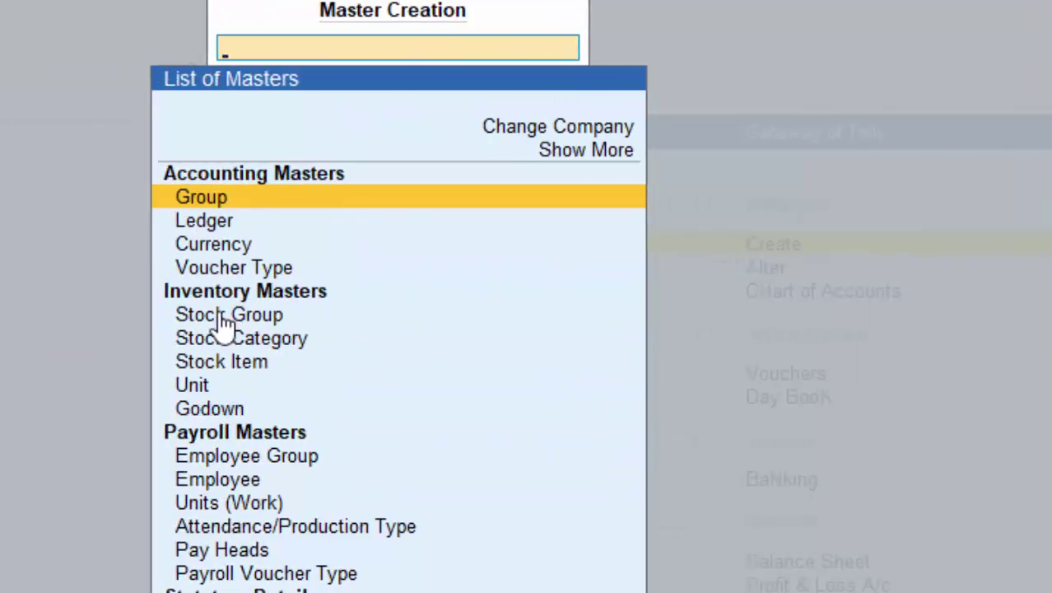
left_click(216, 221)
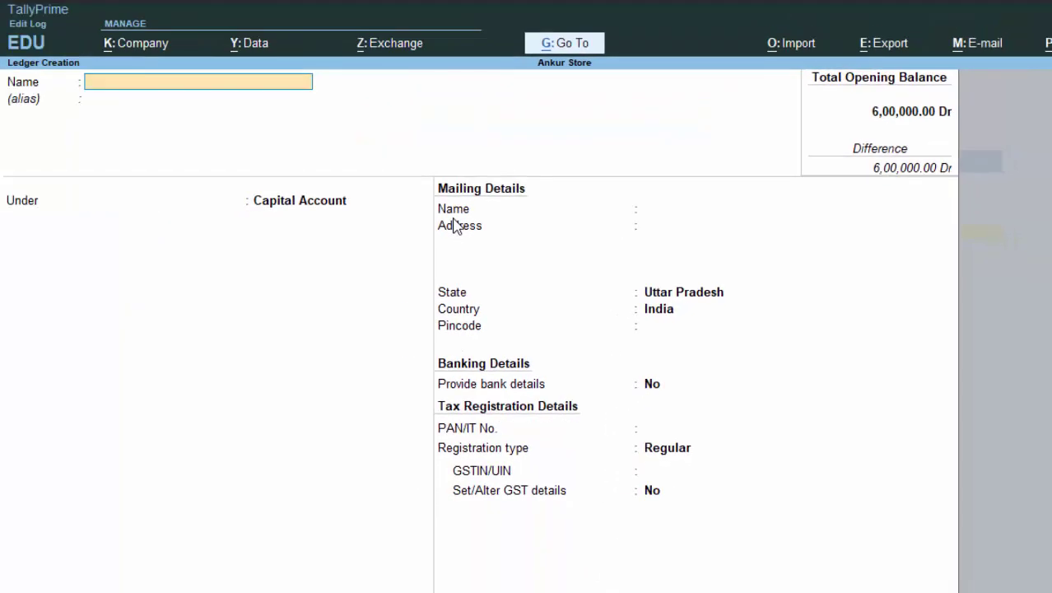
type("Sona")
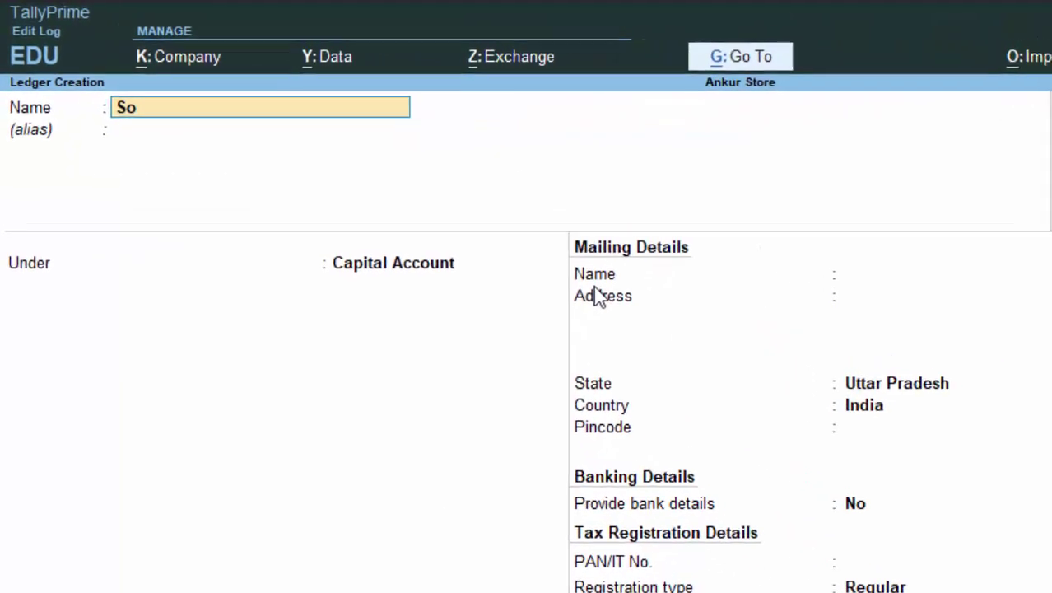
type(" Entr")
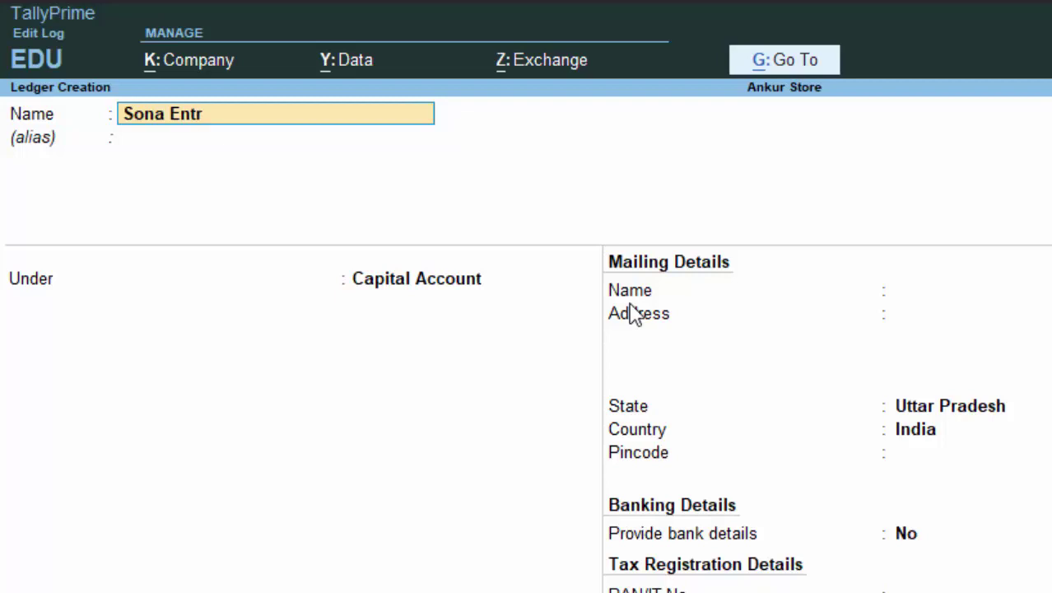
key("BackSpace")
type("erprises")
key("Return")
key("Return")
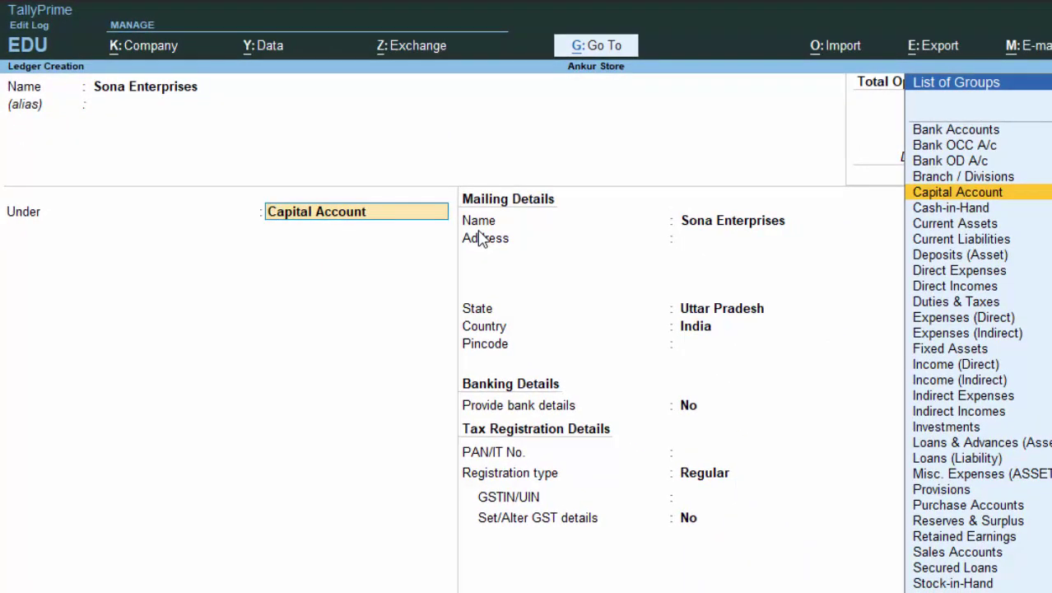
- Place the Sona Enterprises ledger under the Sundry Creditors group
type("S")
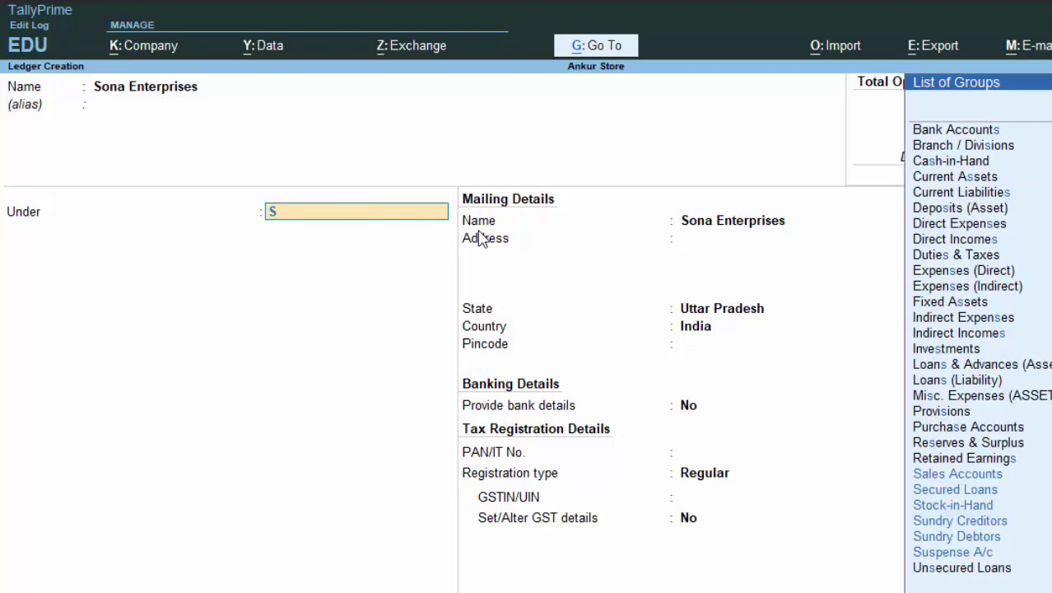
key("Down")
key("Down")
key("Down")
key("Down")
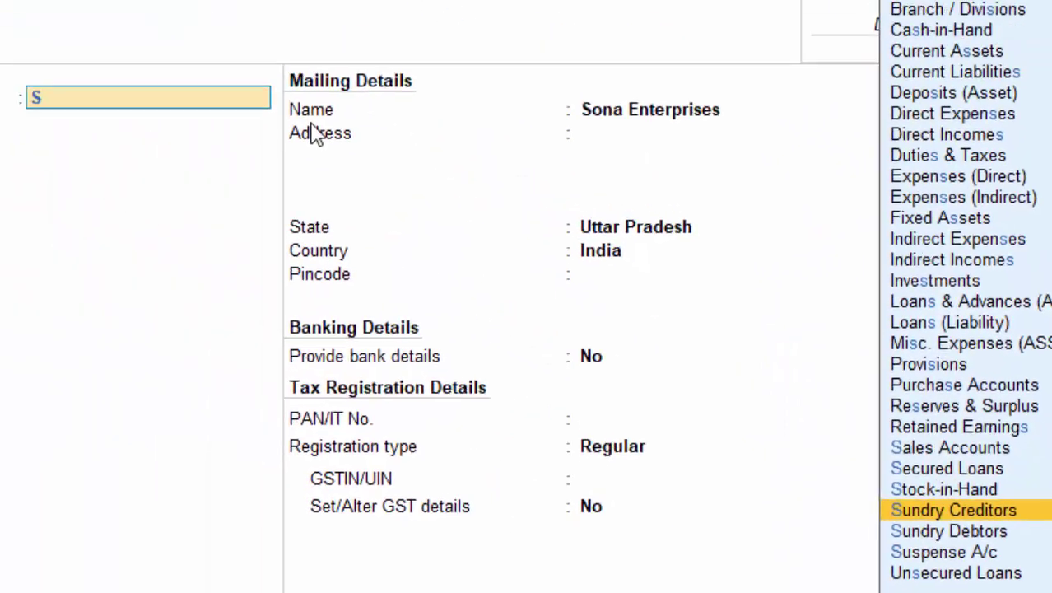
key("Return")
- Save the Sona Enterprises ledger with its remaining default details and no opening balance, and return to the Gateway of Tally
key("Return")
key("Return")
key("Return")
key("Return")
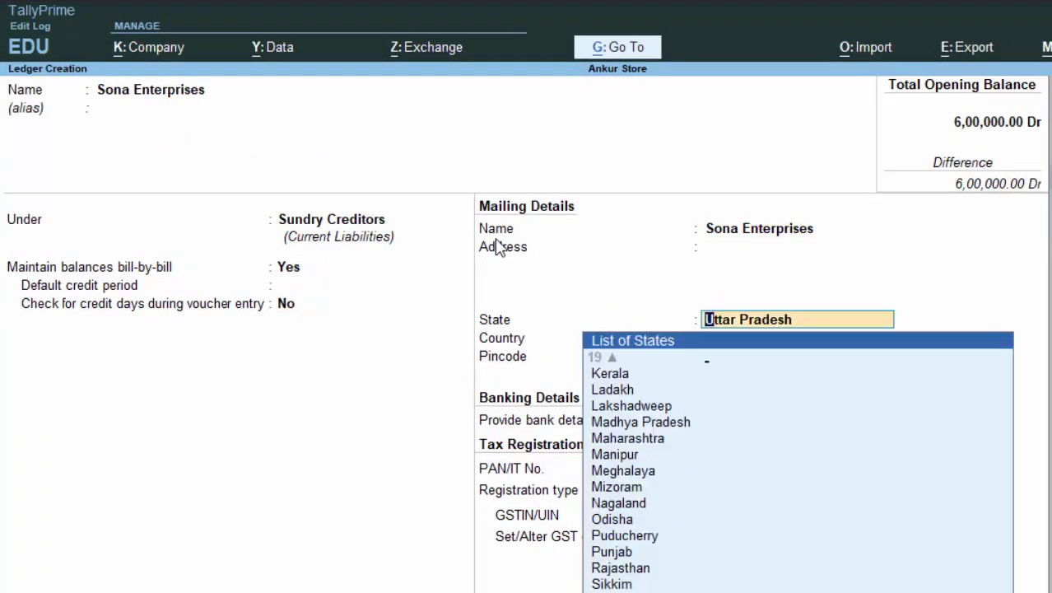
key("Return")
key("Return")
key("Return")
key("Return")
key("Return")
key("Return")
key("Return")
key("Return")
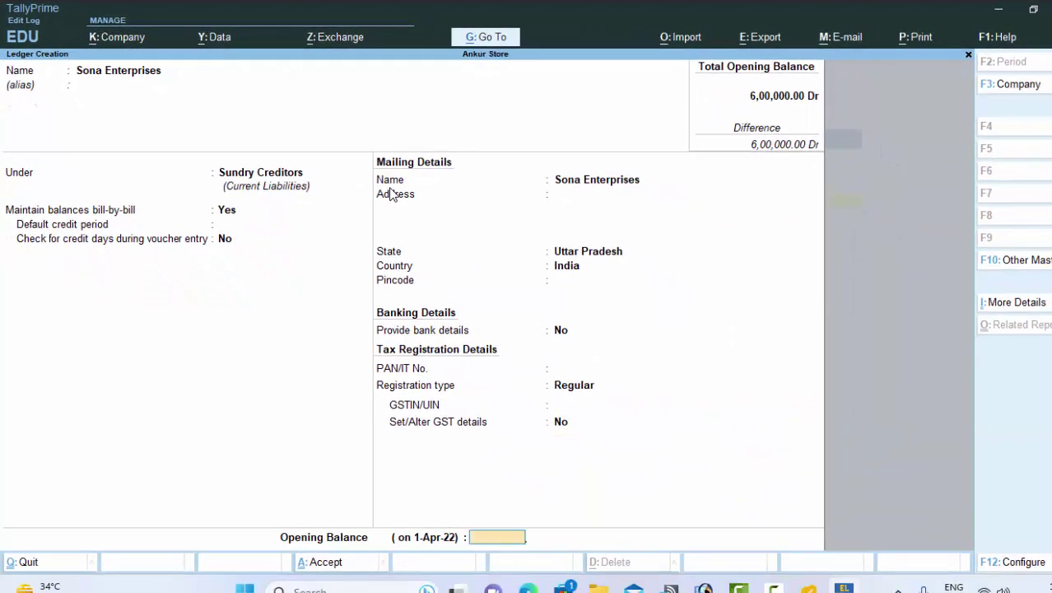
key("Return")
key("Return")
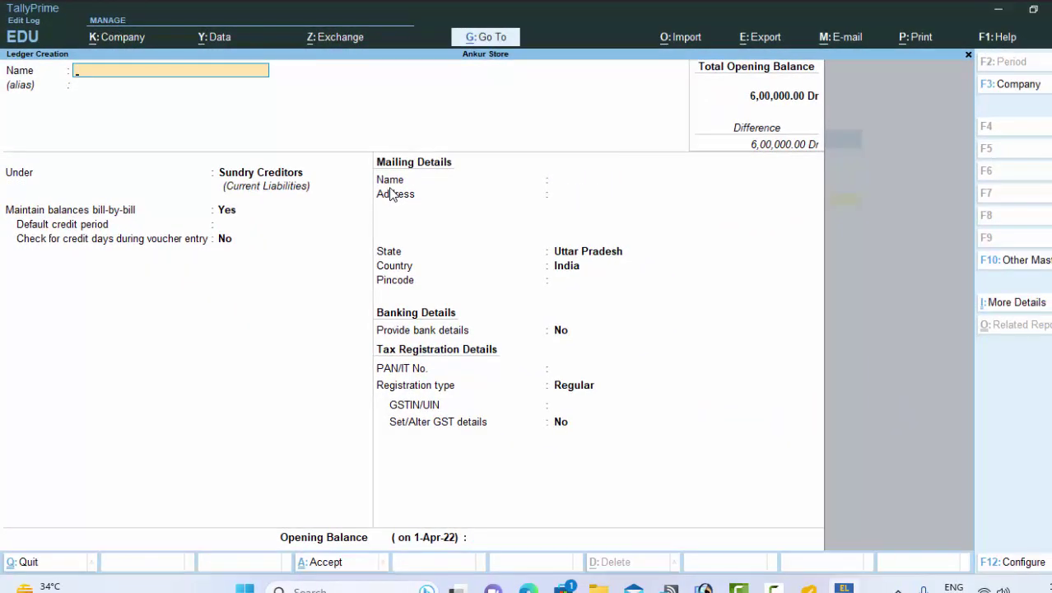
key("Escape")
key("Return")
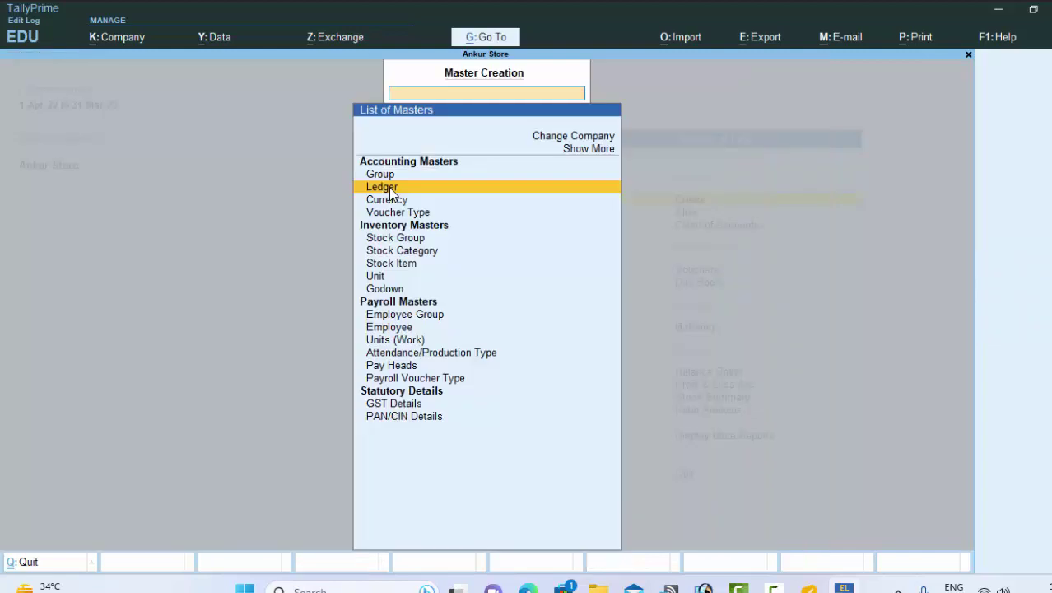
key("Escape")
- Start a purchase voucher in Accounting Invoice mode and enter 2324 as the supplier invoice number
key("v")
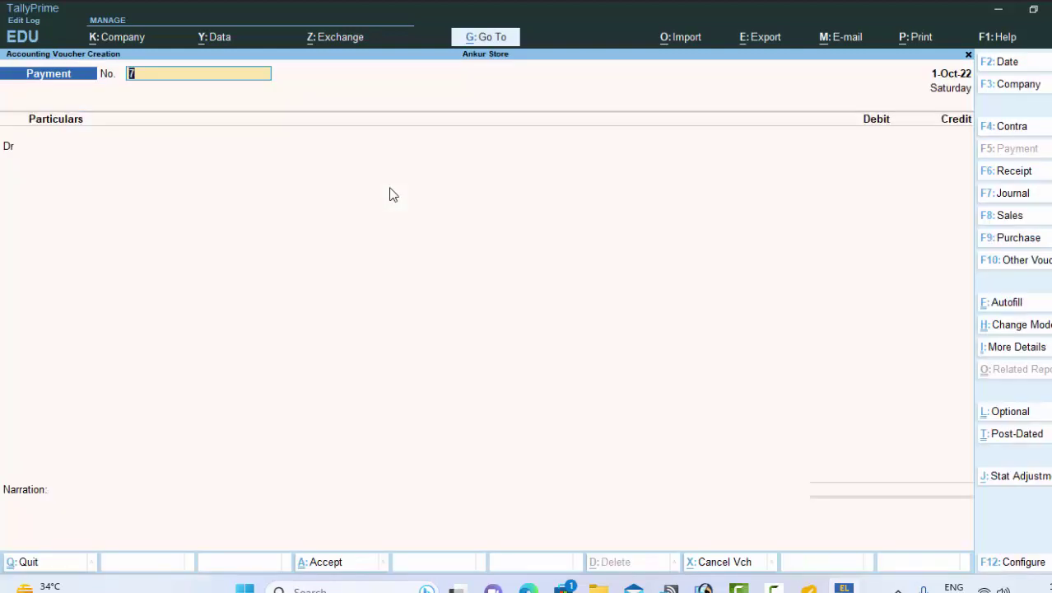
left_click(1017, 238)
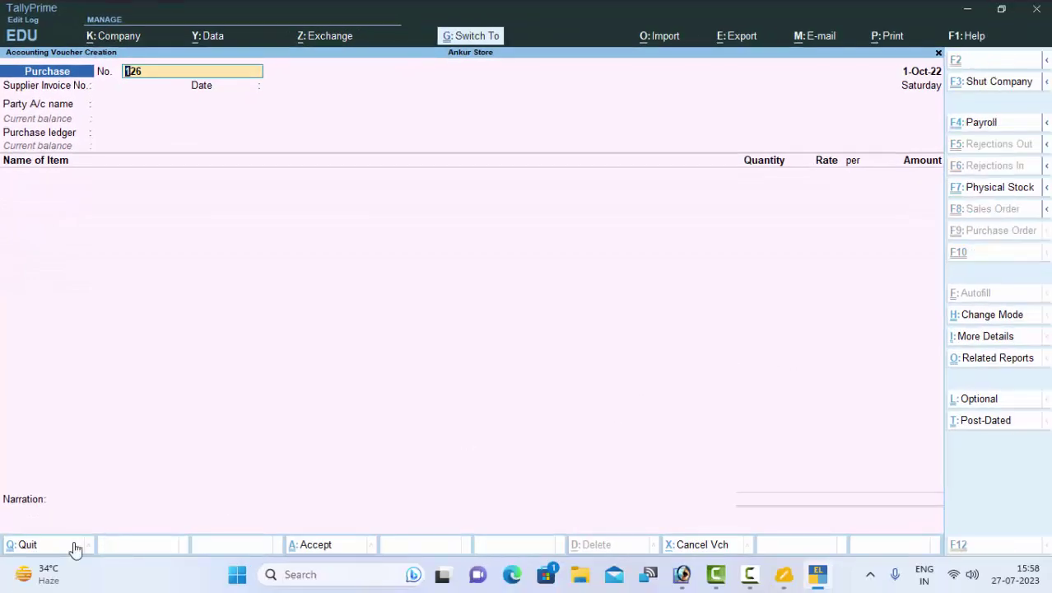
key("ctrl+h")
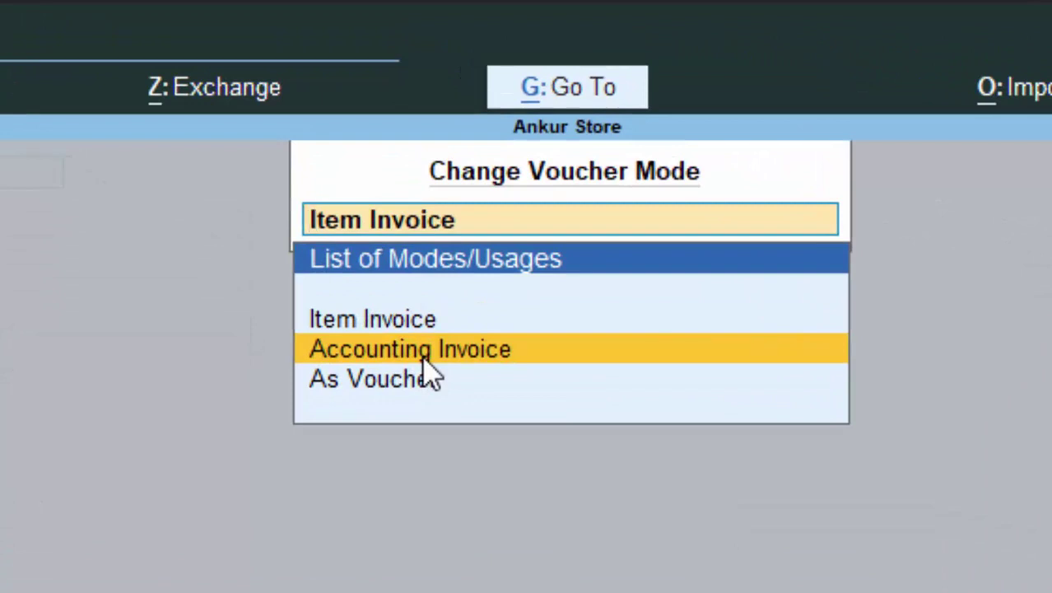
left_click(418, 251)
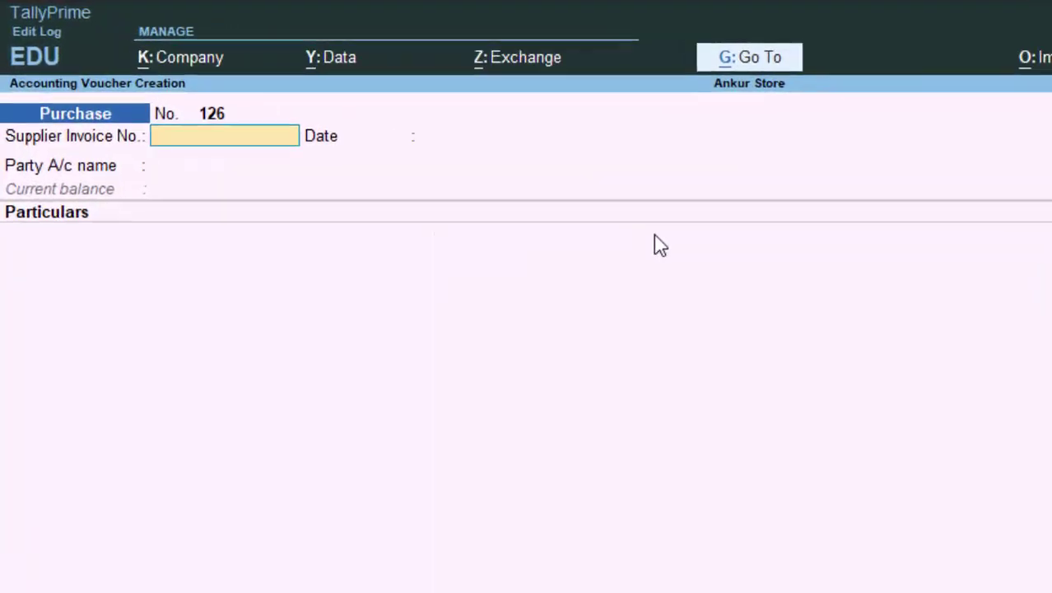
type("2324")
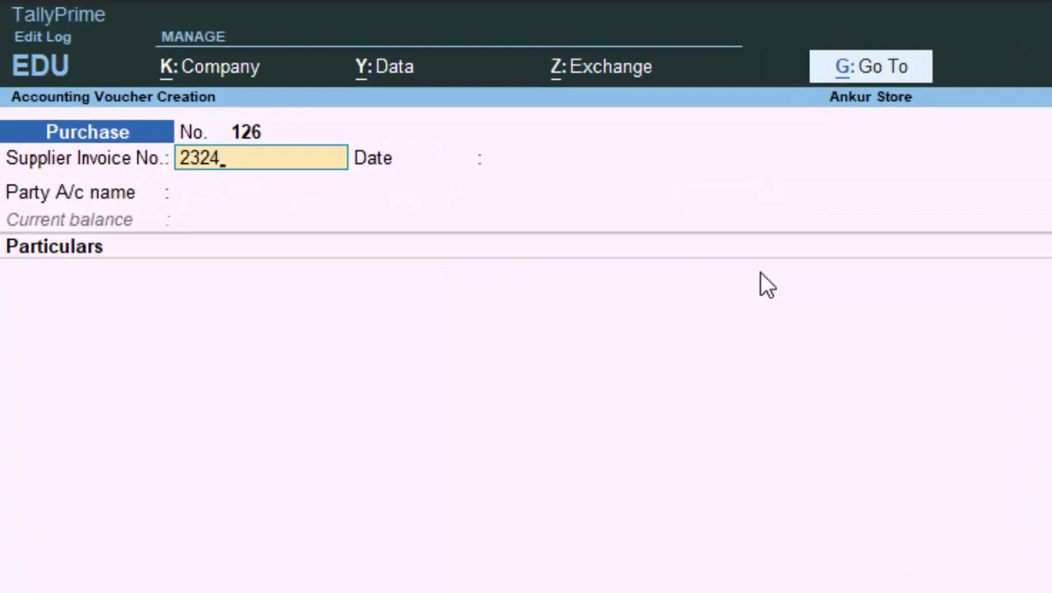
key("Return")
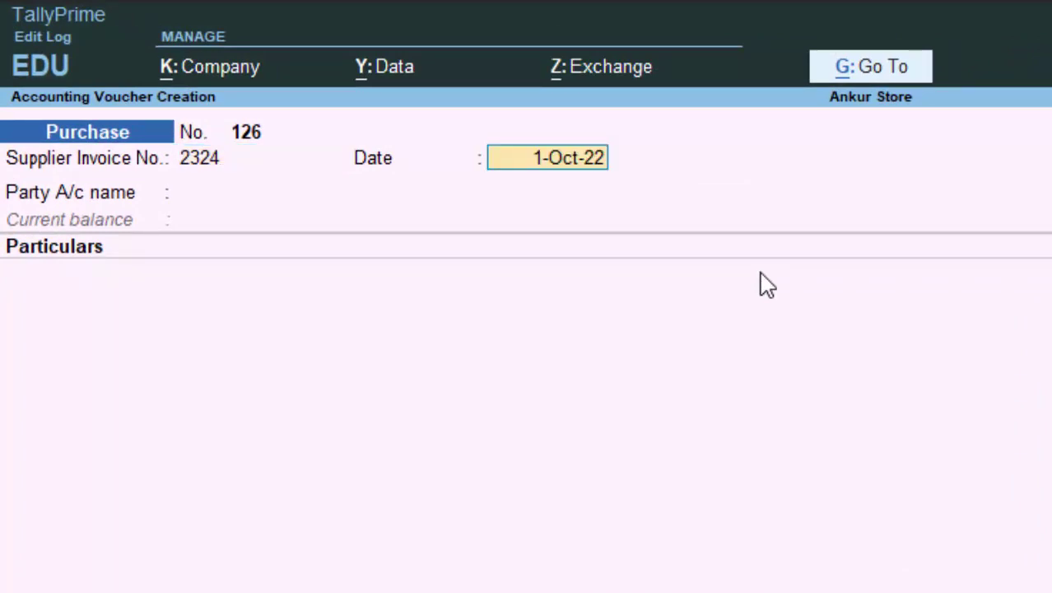
- Try to set the purchase voucher's date to 1-5-2023, and leave the voucher without saving it
key("F2")
type("1")
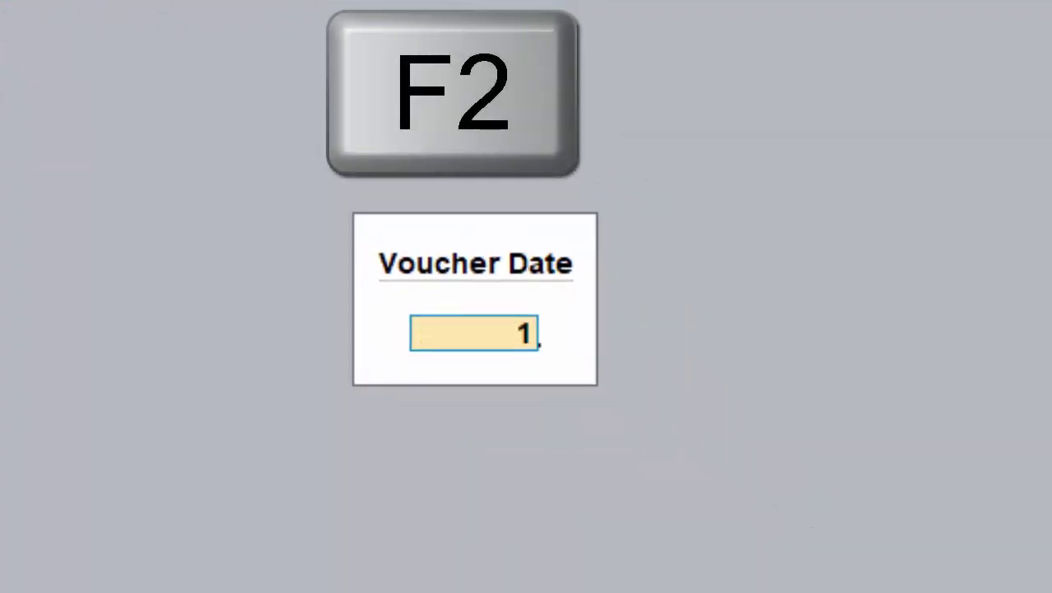
type("-5-23")
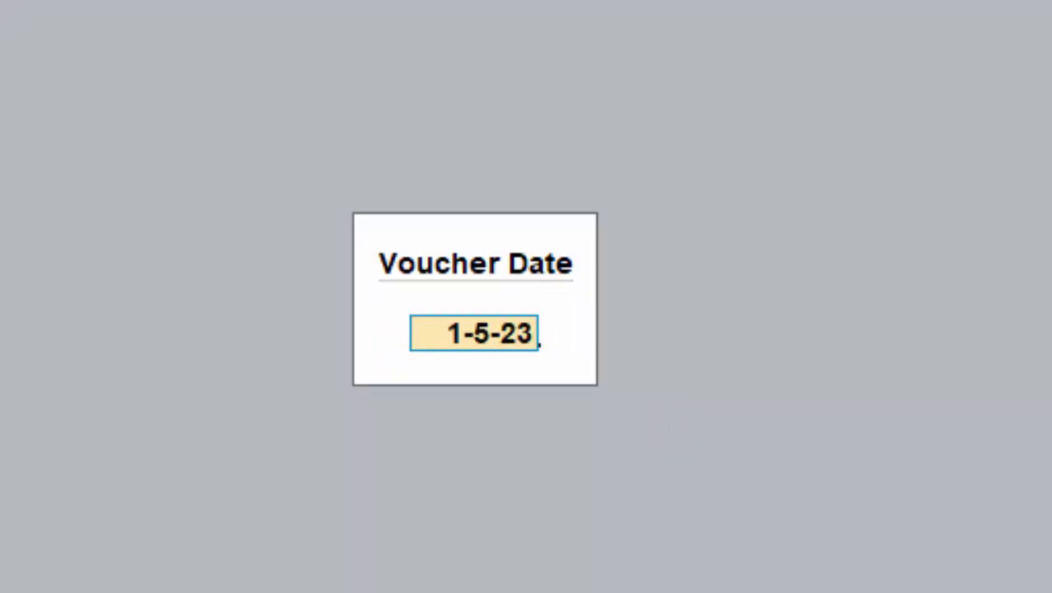
key("BackSpace")
key("BackSpace")
type("2023")
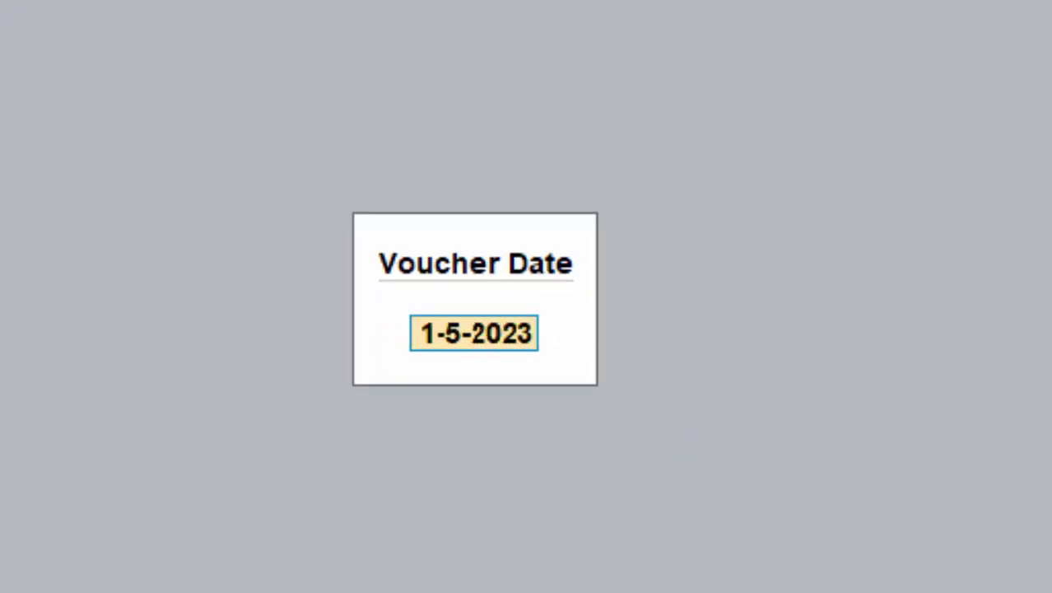
key("Return")
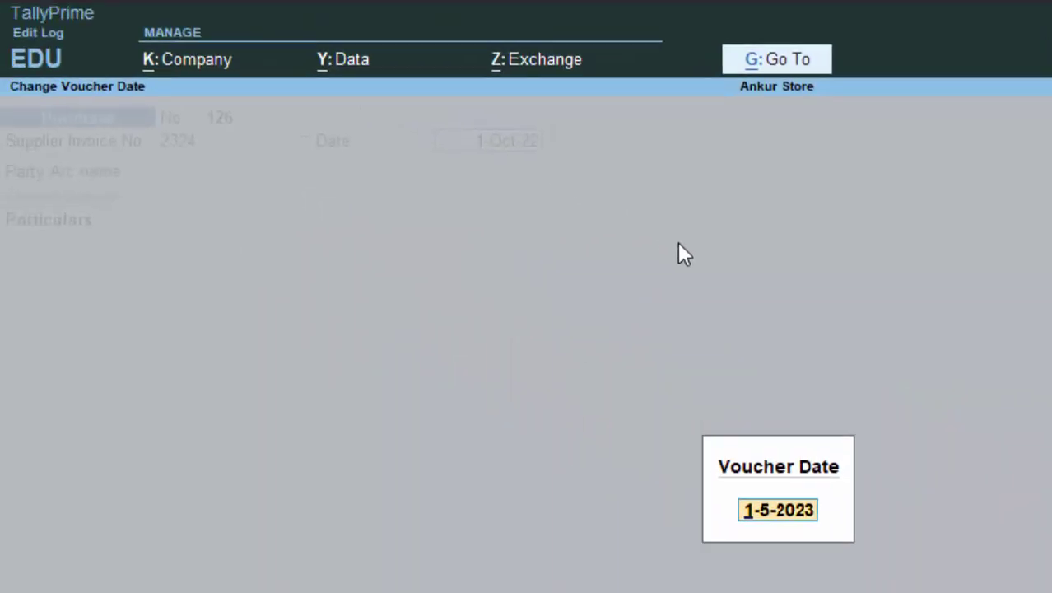
key("Escape")
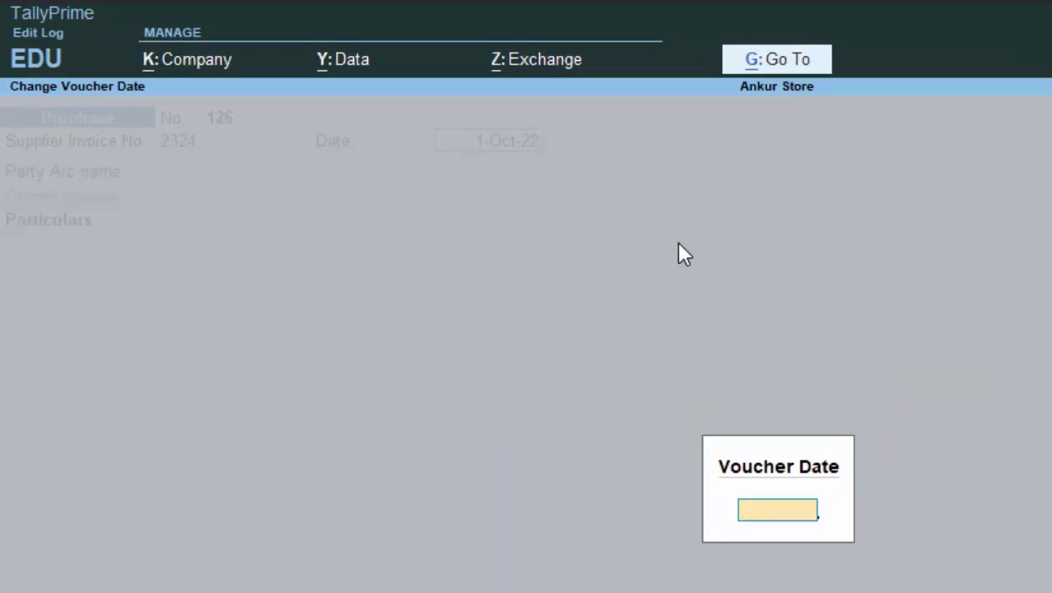
key("Escape")
key("Escape")
- Change the accounting period to run from 1-4-2023 to 31-3-24
key("alt+F2")
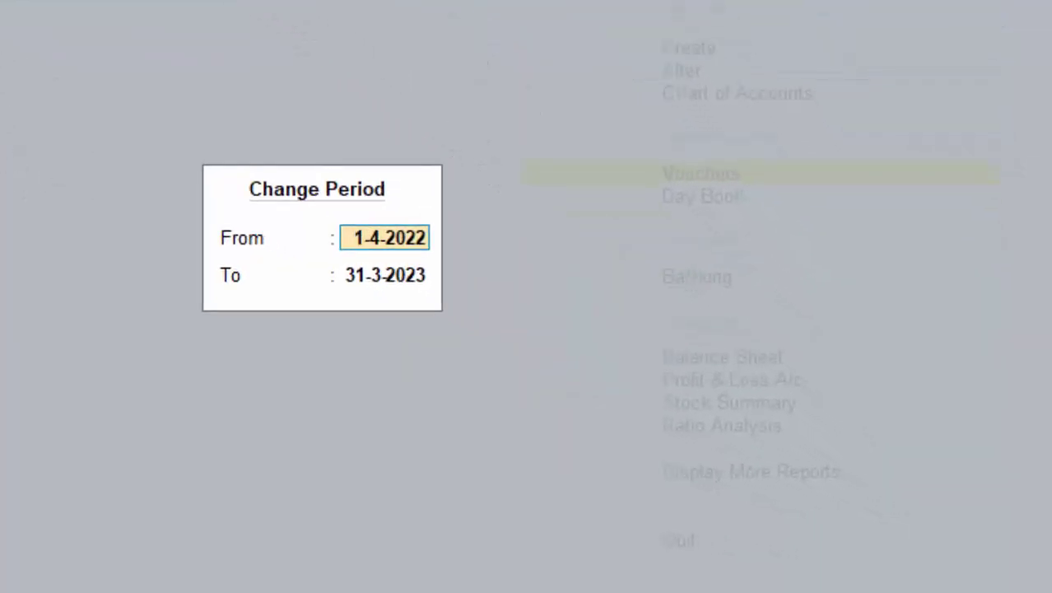
type("1-4")
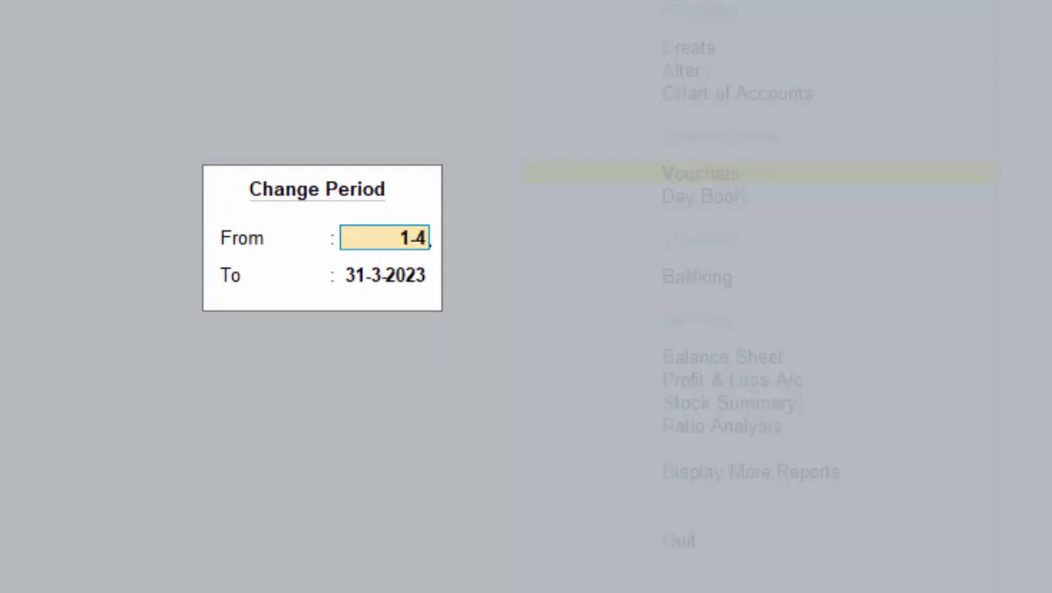
type("-2023")
key("Return")
type("3")
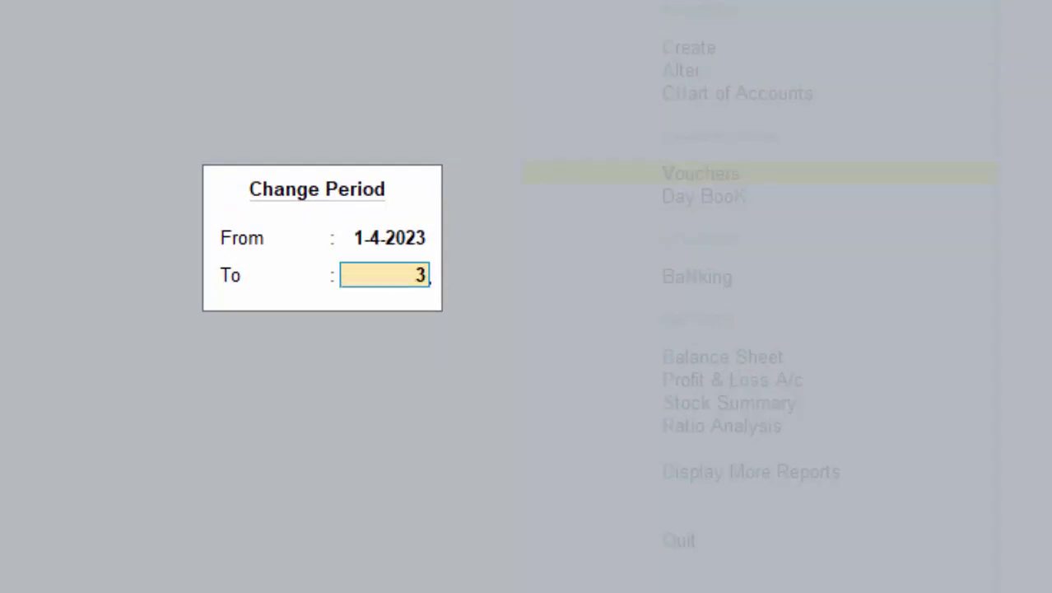
type("1-3-23")
key("BackSpace")
type("4")
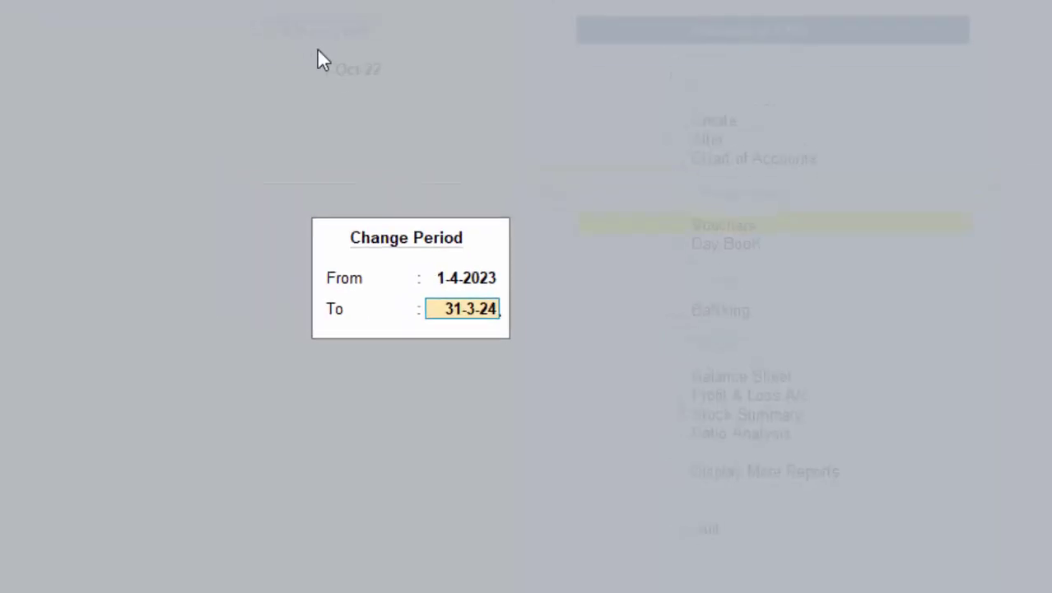
key("Return")
- Start a new purchase voucher and set its date to 1-5-23
key("Return")
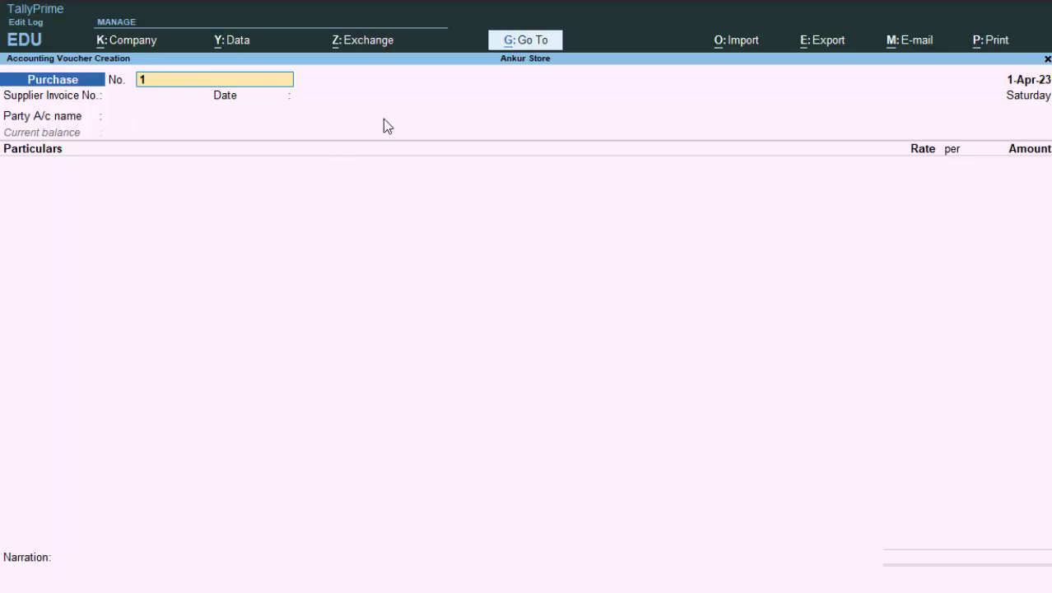
key("F2")
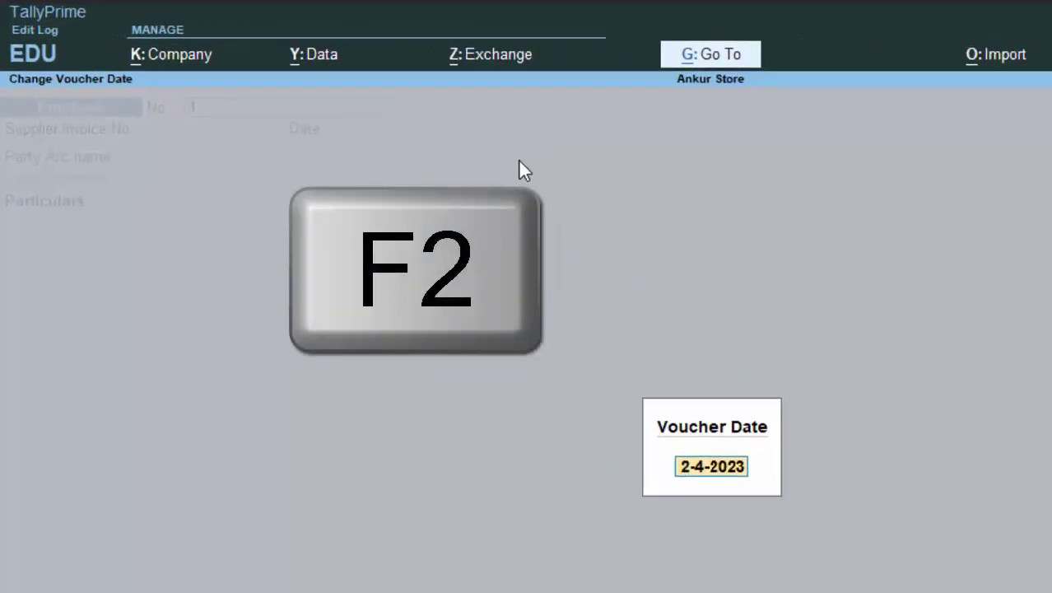
type("1-5-")
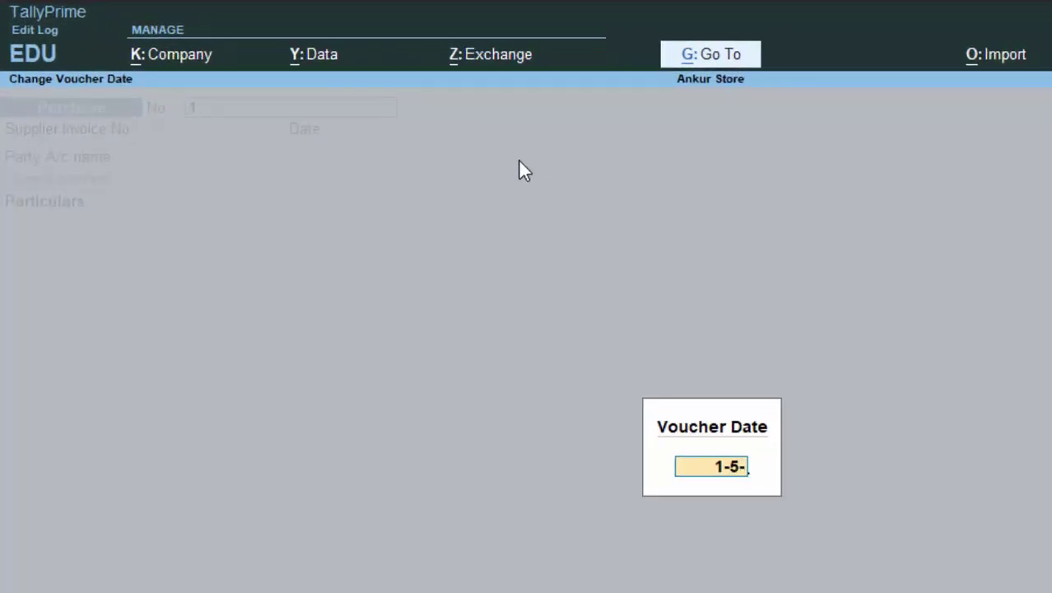
type("23")
key("Return")
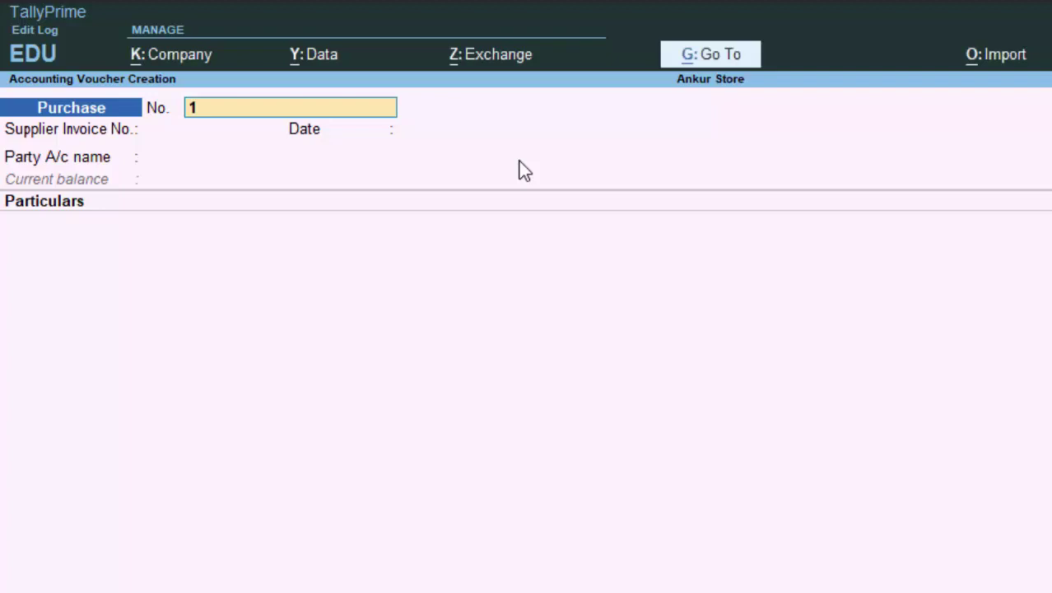
- Number the purchase voucher 12 and enter supplier invoice number 342324, accepting 1-May-23 as the invoice date
type("2")
key("Return")
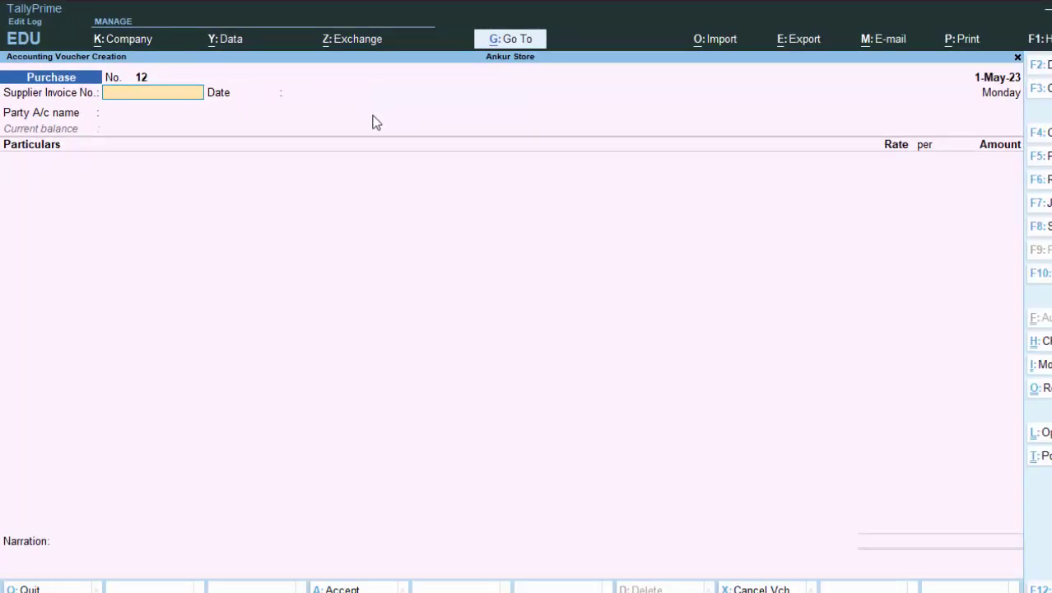
type("342324")
key("Return")
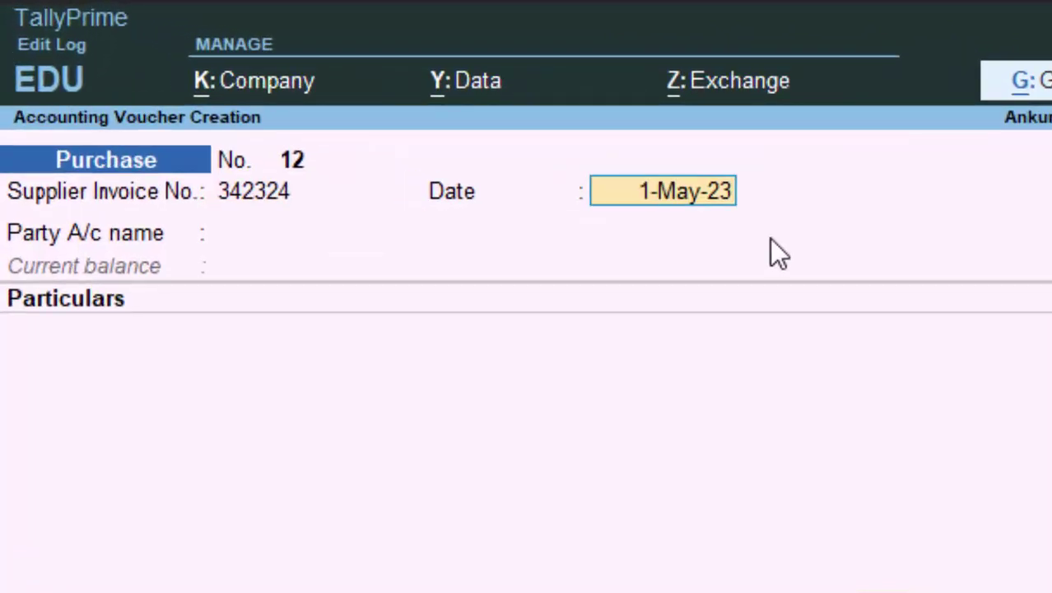
key("Return")
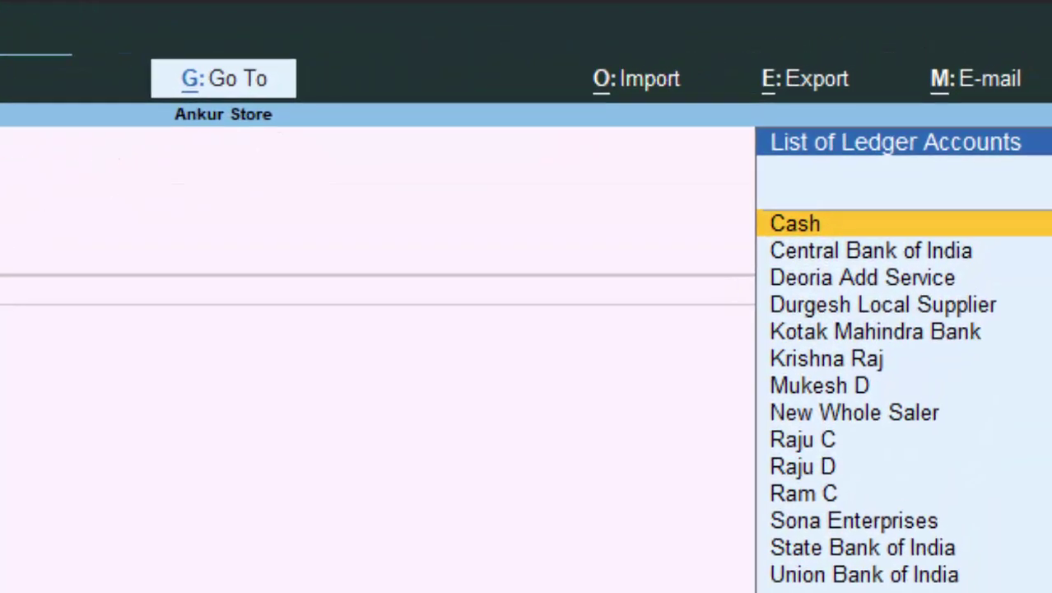
- Choose Sona Enterprises as the party account of the purchase voucher
key("Down")
key("Down")
key("Down")
key("Down")
key("Down")
key("Down")
key("Down")
key("Down")
key("Down")
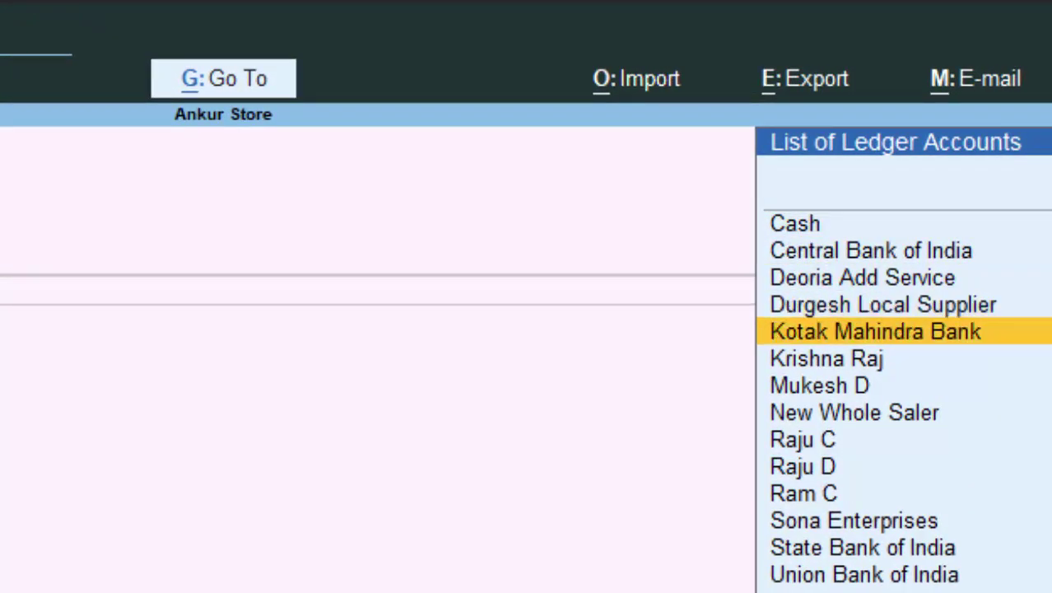
key("Down")
key("Down")
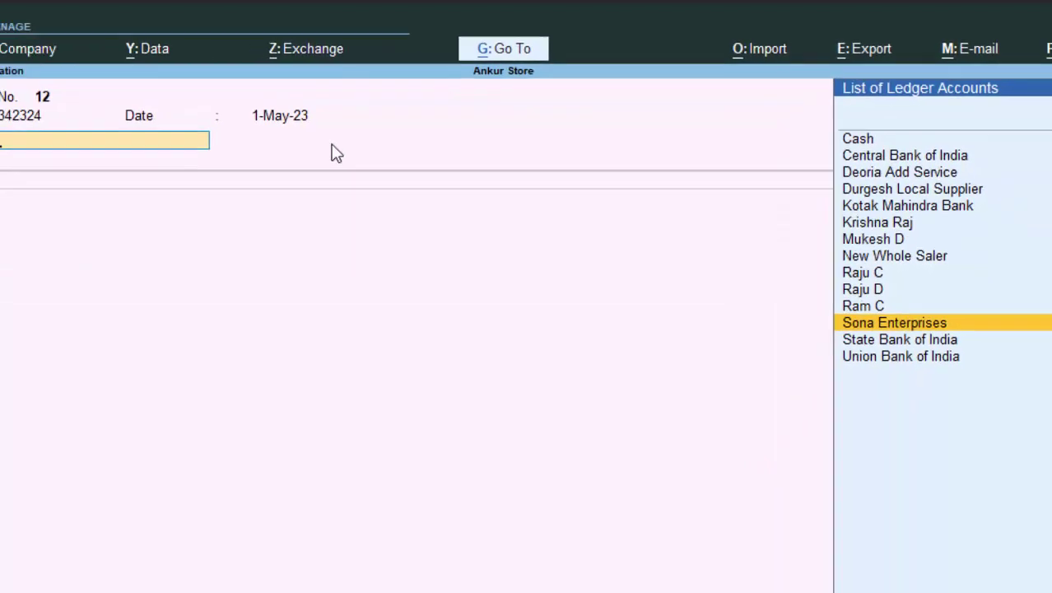
key("Return")
- Leave the receipt details blank and accept the default party details for Sona Enterprises
key("Return")
key("Return")
key("Return")
key("Return")
key("Return")
key("Return")
key("Return")
key("Return")
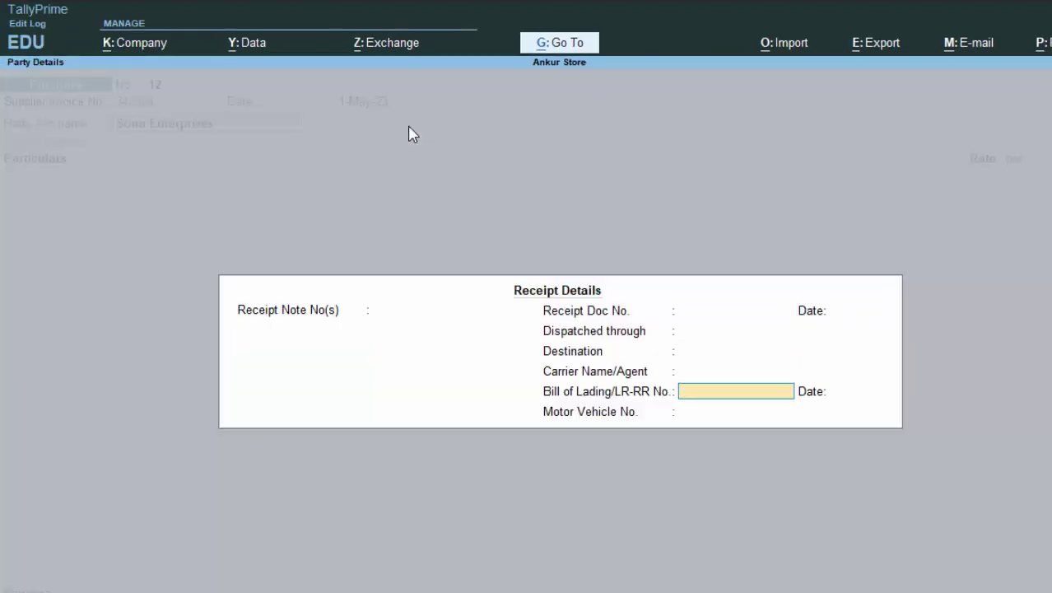
key("Return")
key("Return")
key("Return")
key("Return")
key("Return")
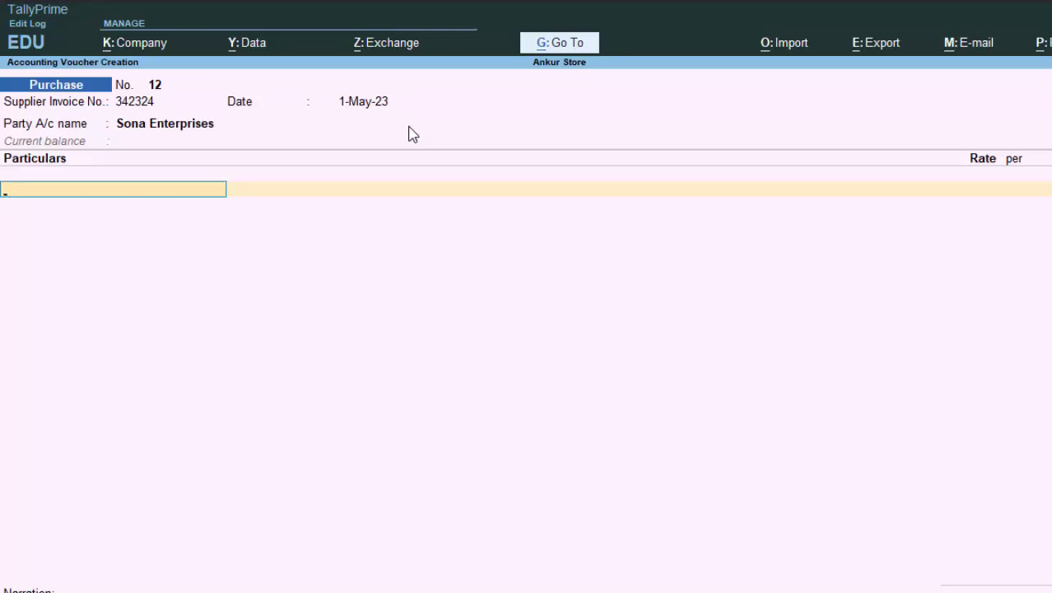
- Add Purchase A/c to the voucher's particulars with an amount of 10000, and end the ledger entries
type("P")
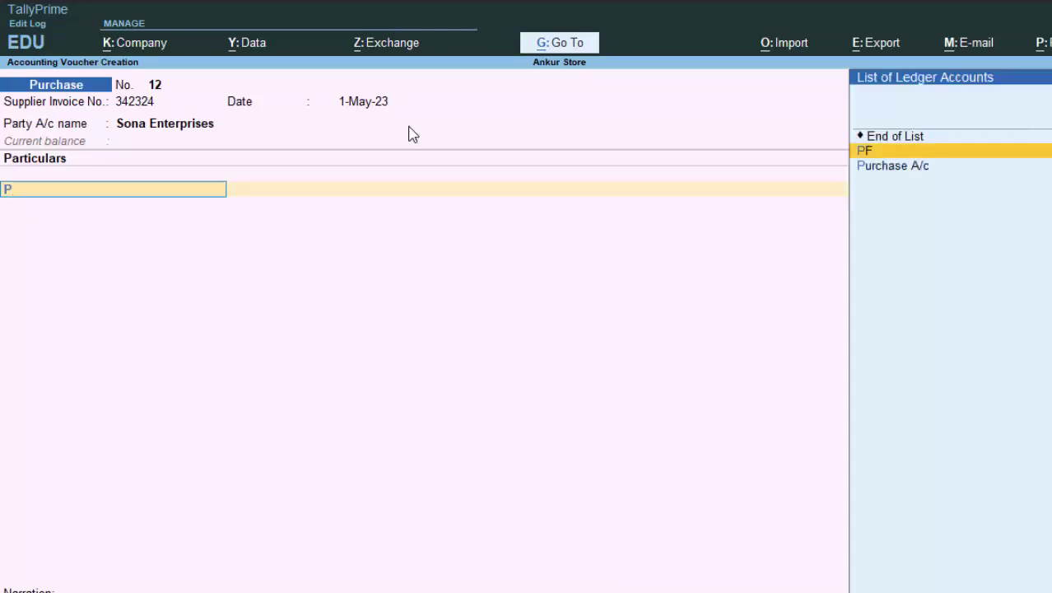
key("Down")
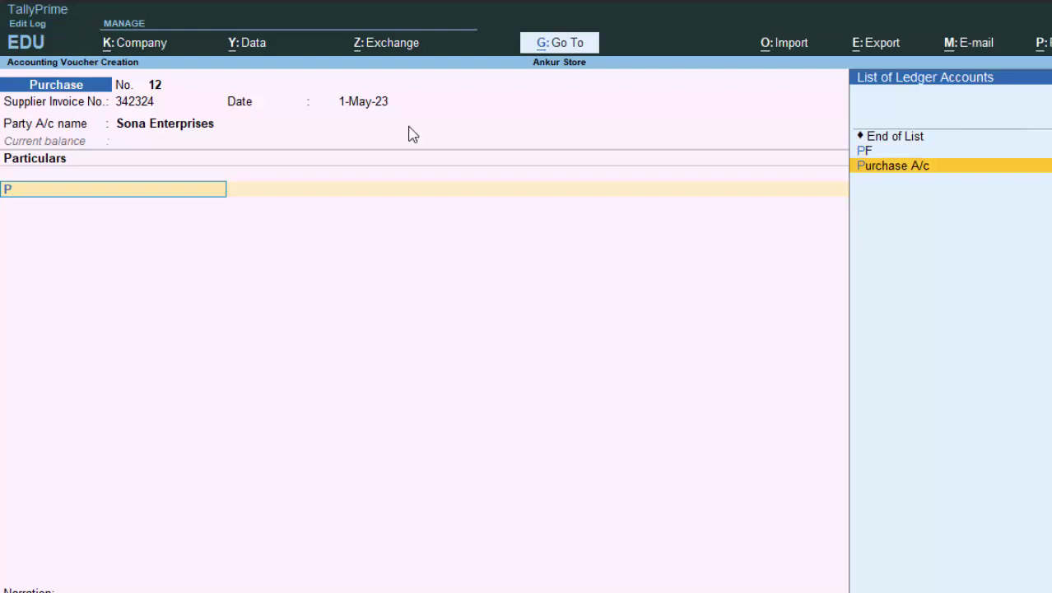
key("Return")
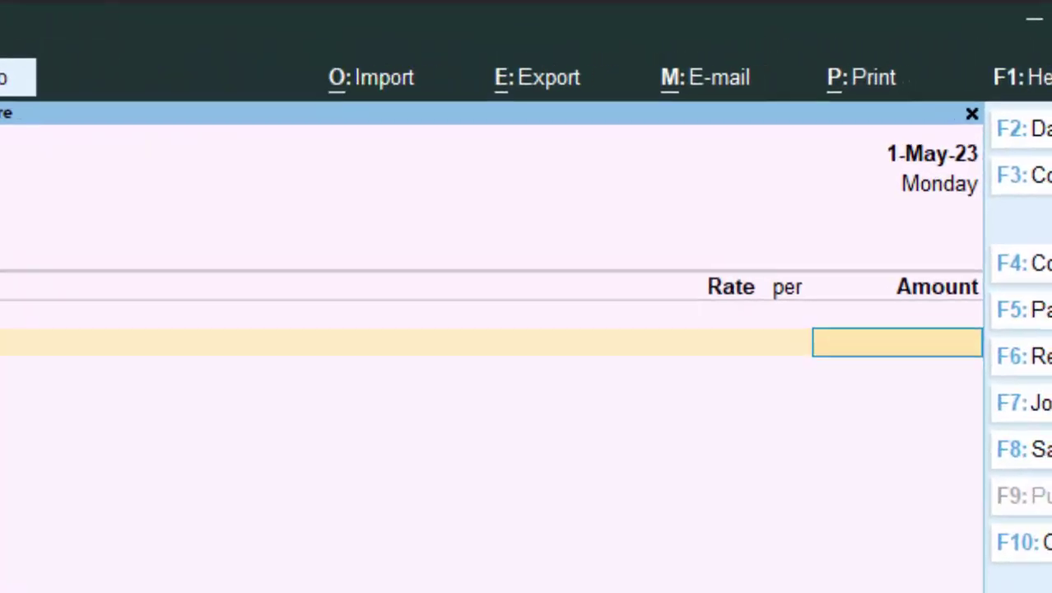
type("10000")
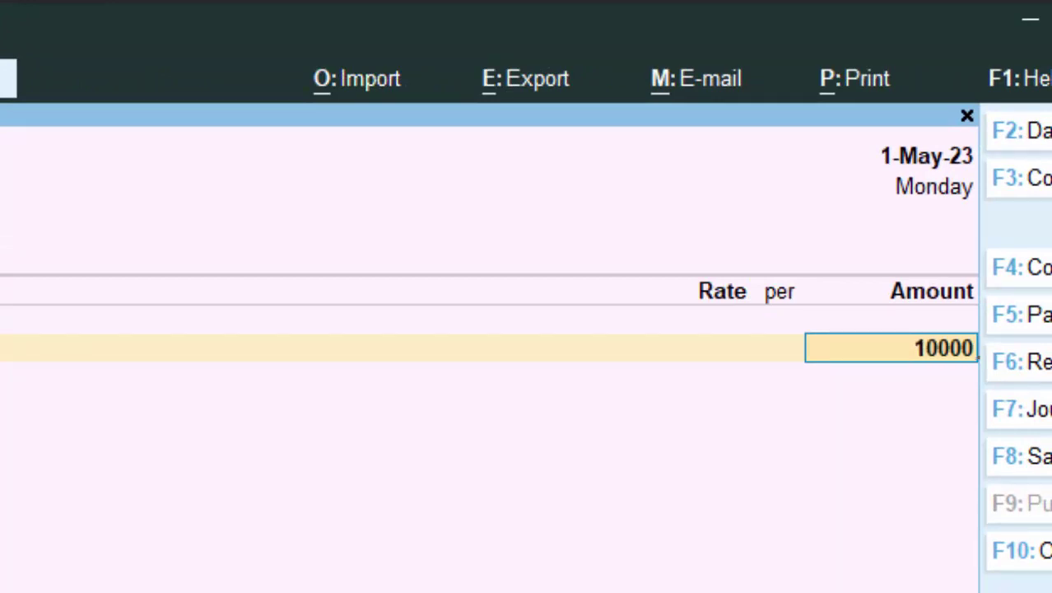
key("Return")
key("Return")
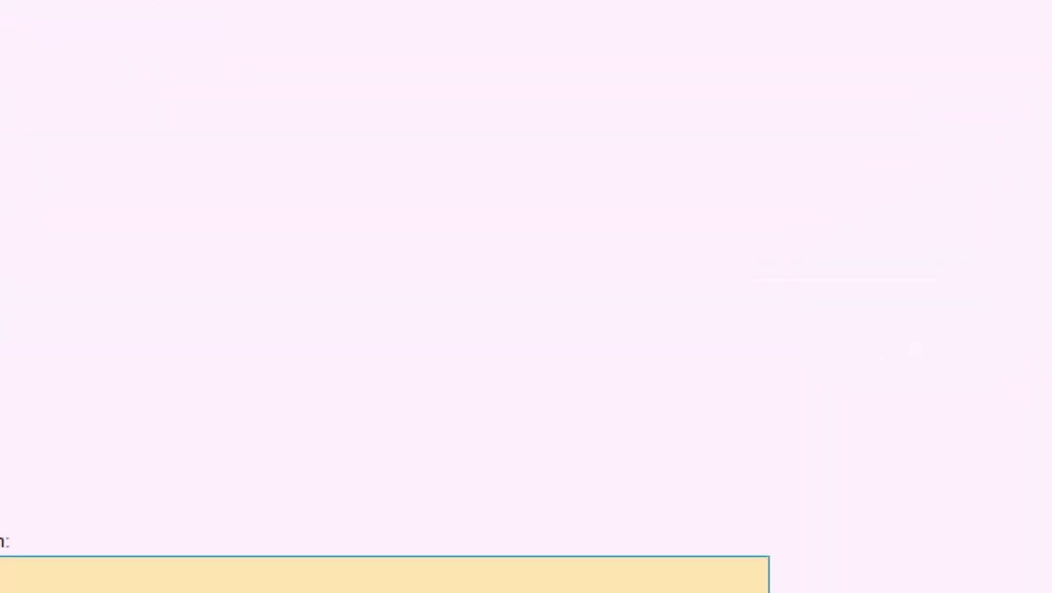
- Enter the narration "The Goods have been Purchased" and save the purchase voucher despite the tax warning
type("The Goods")
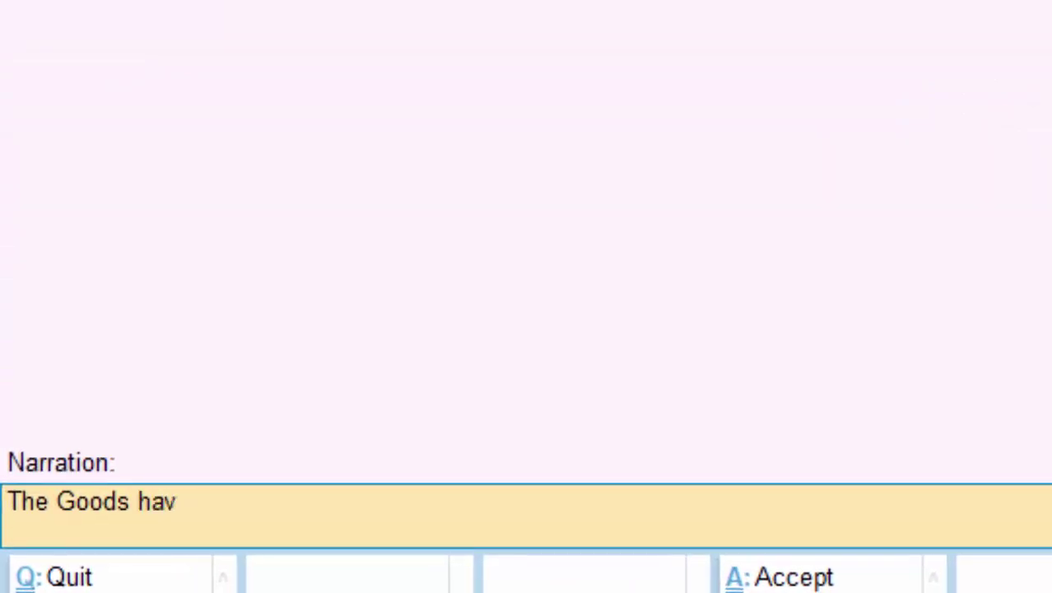
type("e been Purchased")
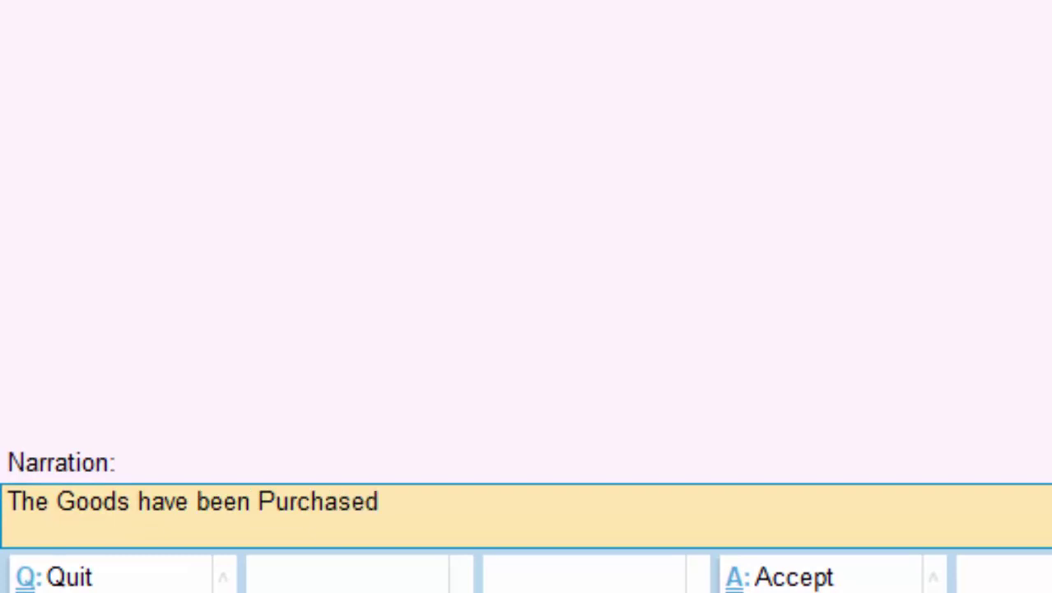
key("Return")
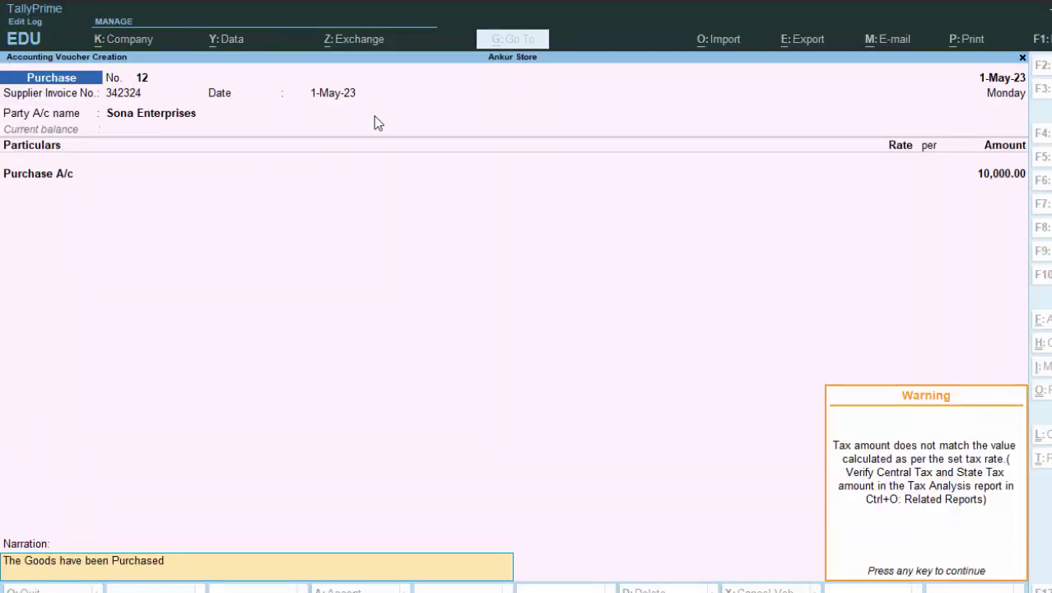
key("Return")
key("Return")
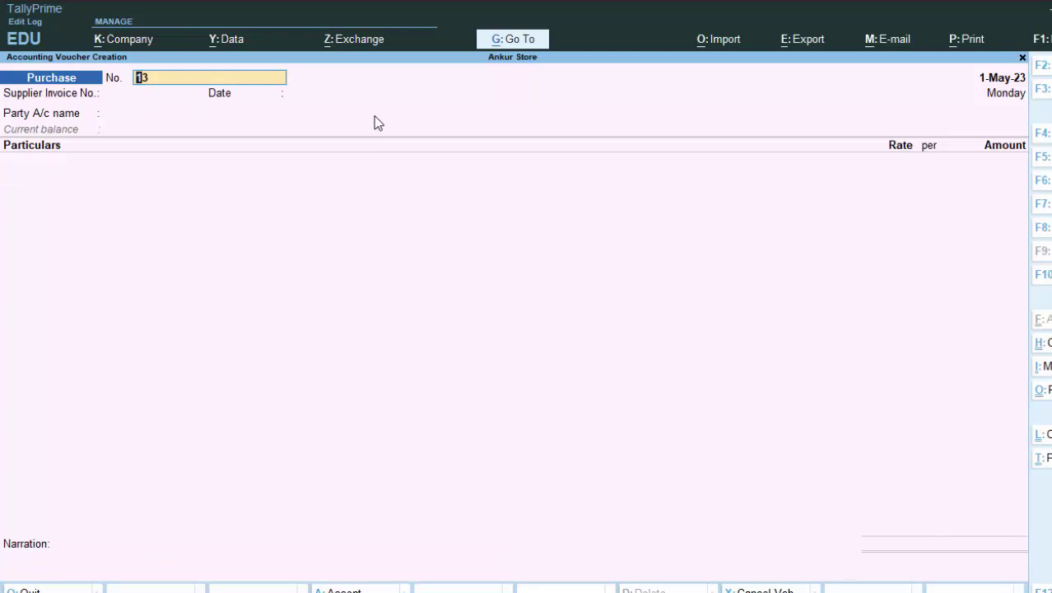
- Start a payment voucher and debit Sona Enterprises with 4000
key("F5")
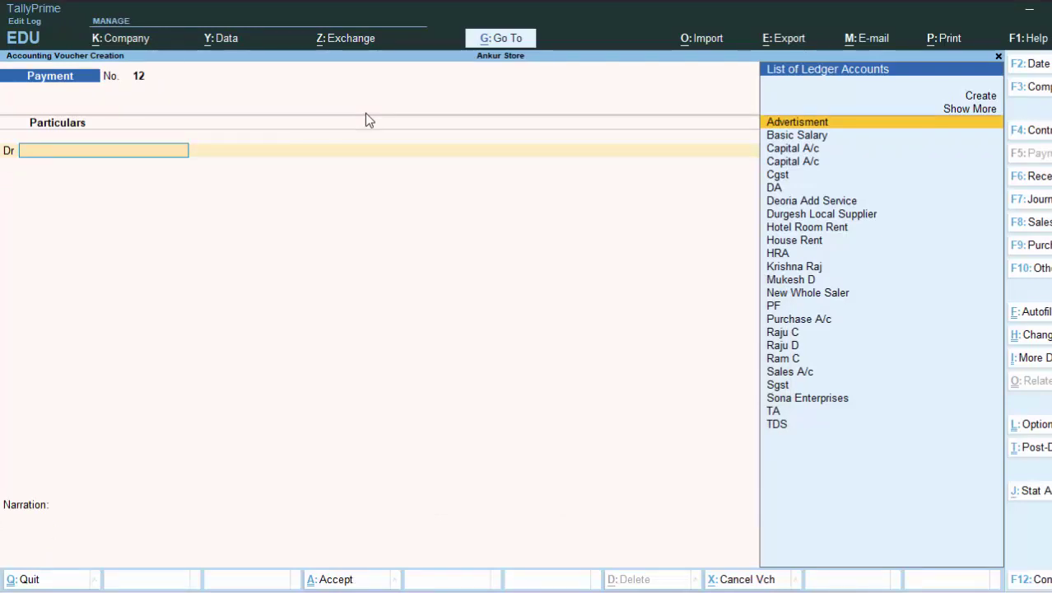
type("S")
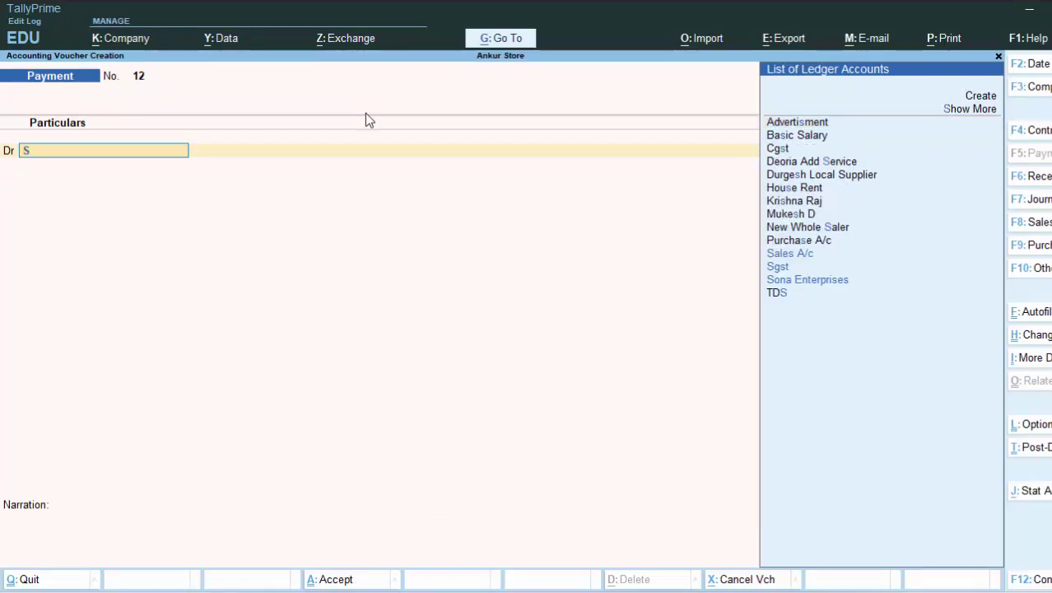
key("Down")
key("Down")
key("Down")
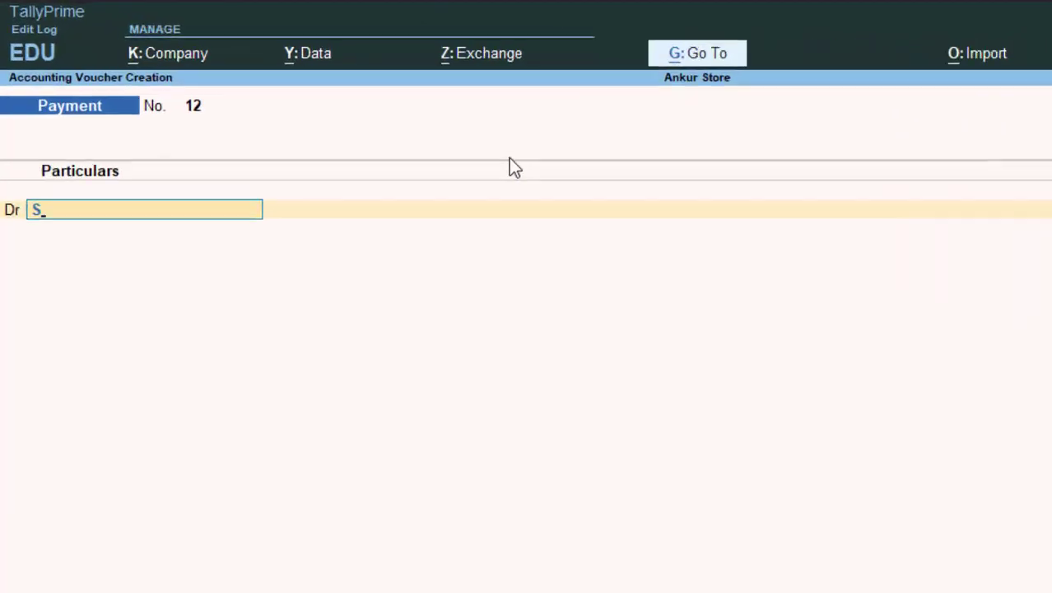
key("Return")
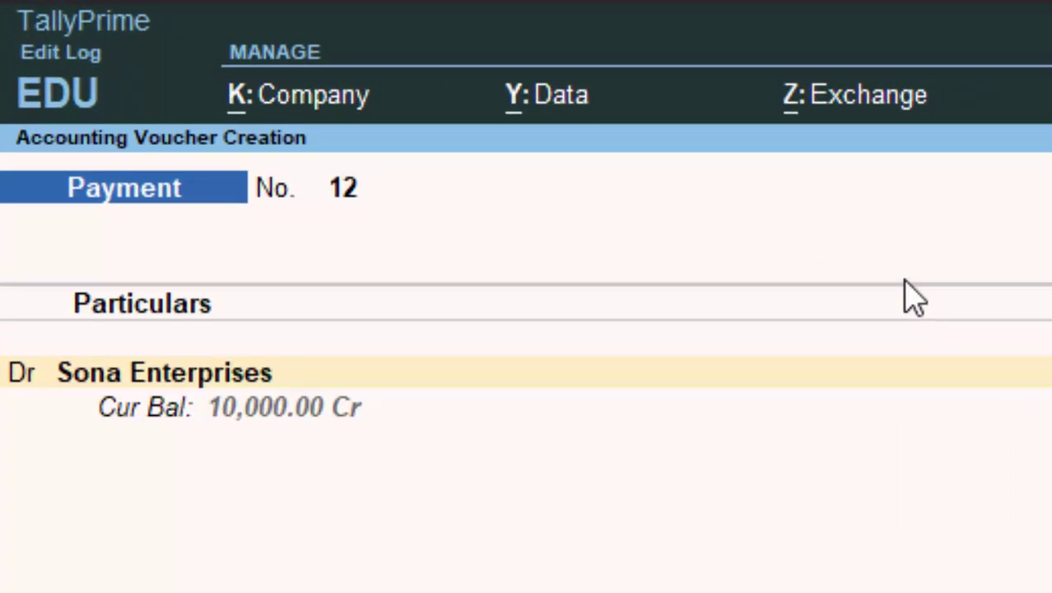
type("4000")
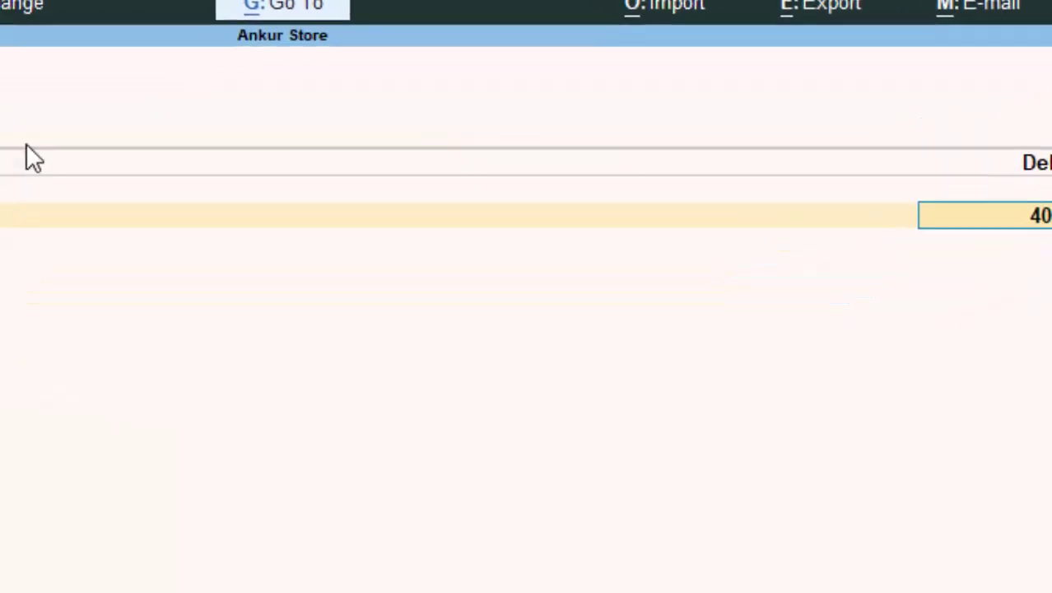
- Allocate the full 4,000 payment as Agst Ref to Sona Enterprises' bill 342324
key("Return")
key("Return")
key("Return")
key("Return")
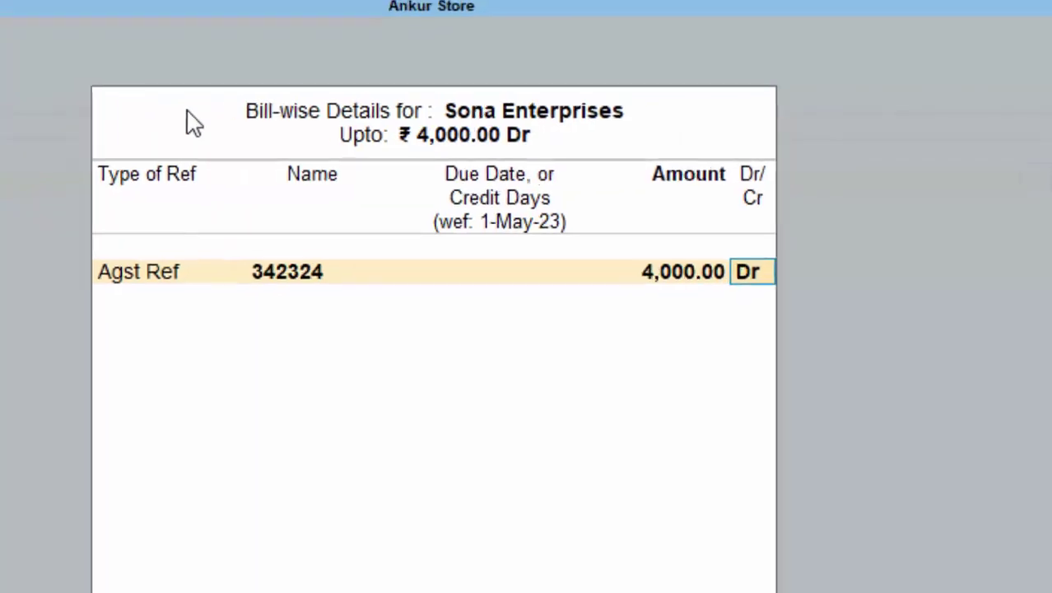
key("Return")
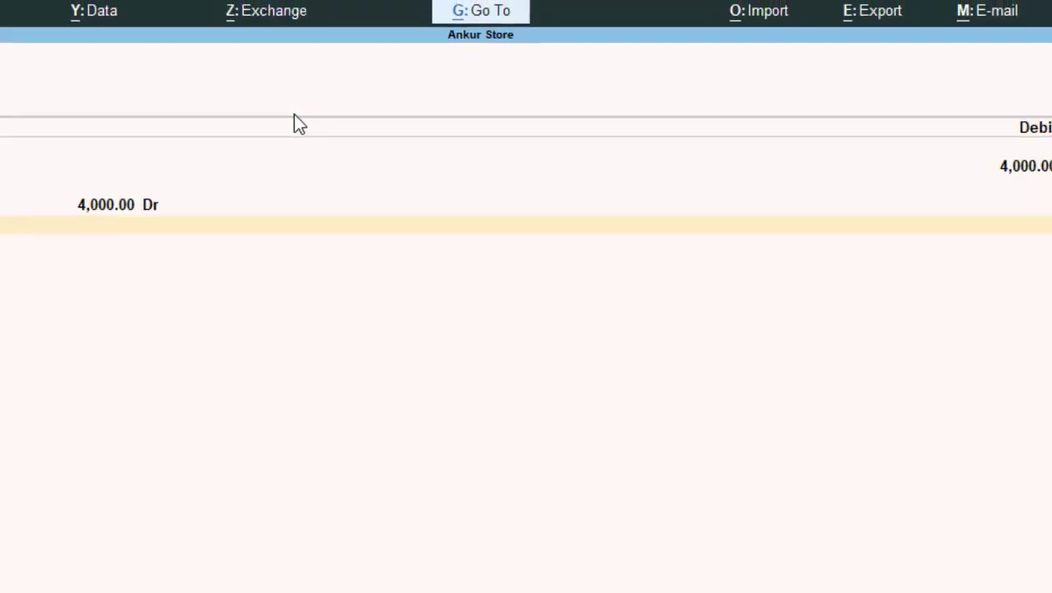
- Credit Cash with 4,000 and save the payment voucher without a narration
key("Return")
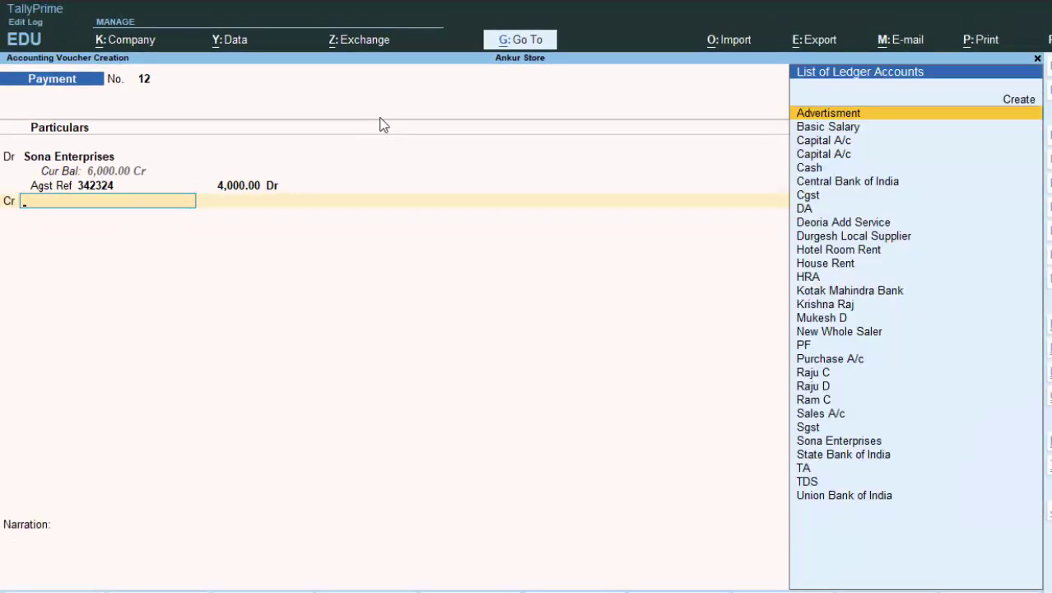
key("Down")
key("Down")
key("Down")
key("Down")
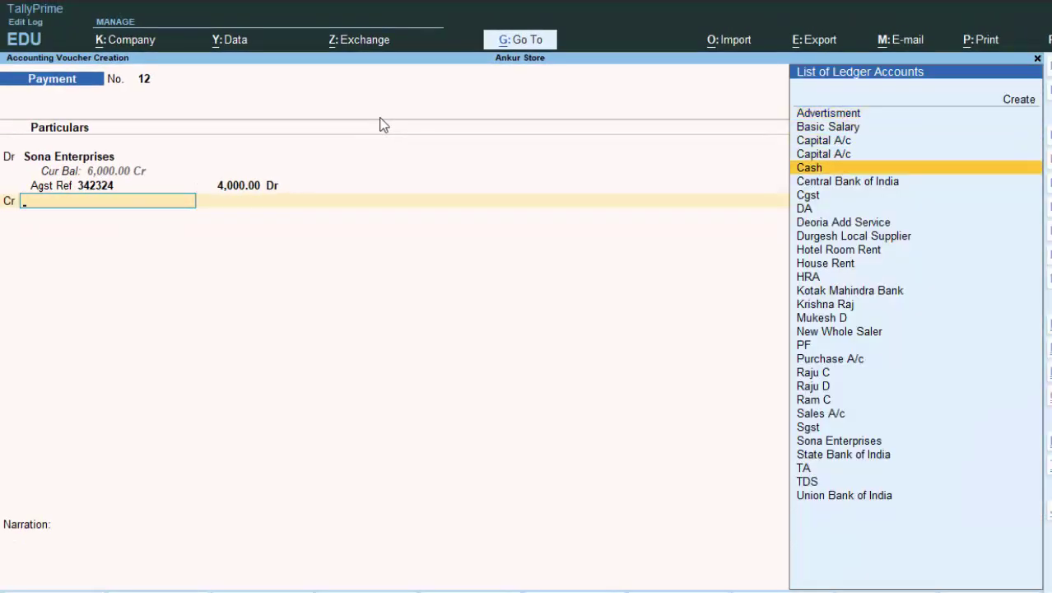
key("Return")
key("Return")
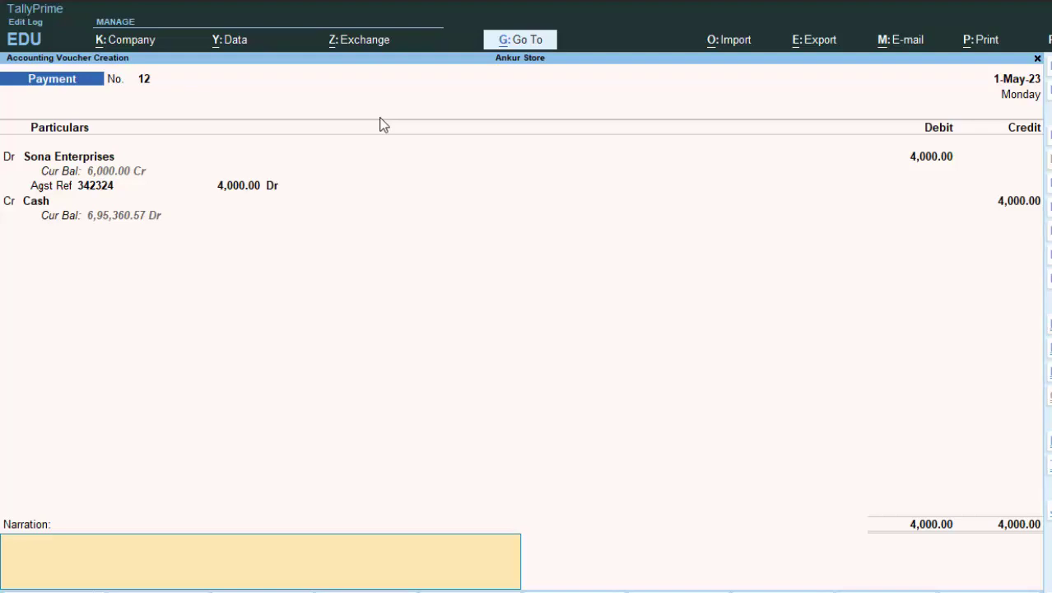
key("Return")
key("Return")
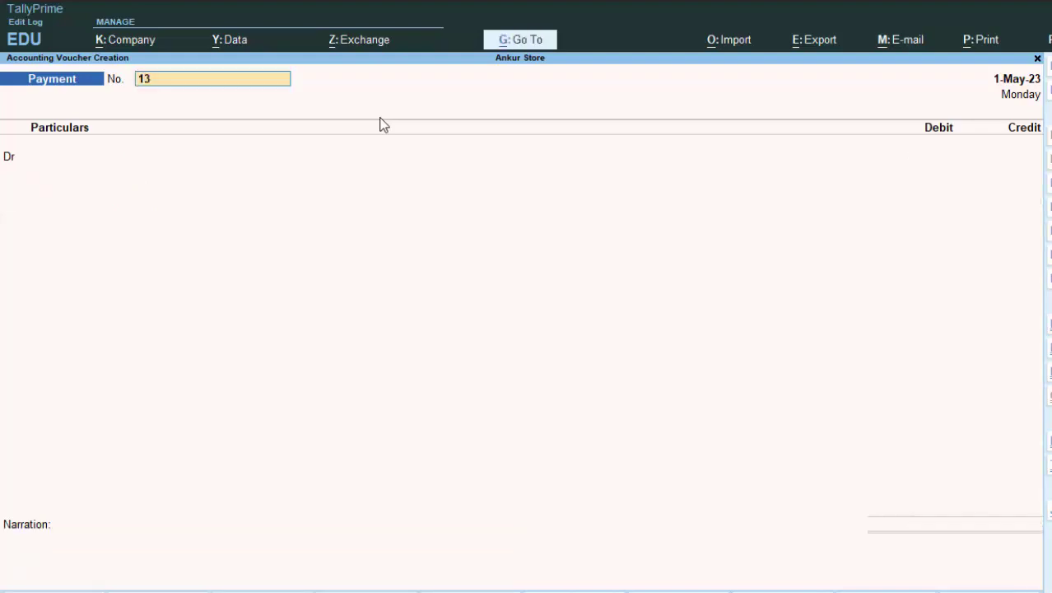